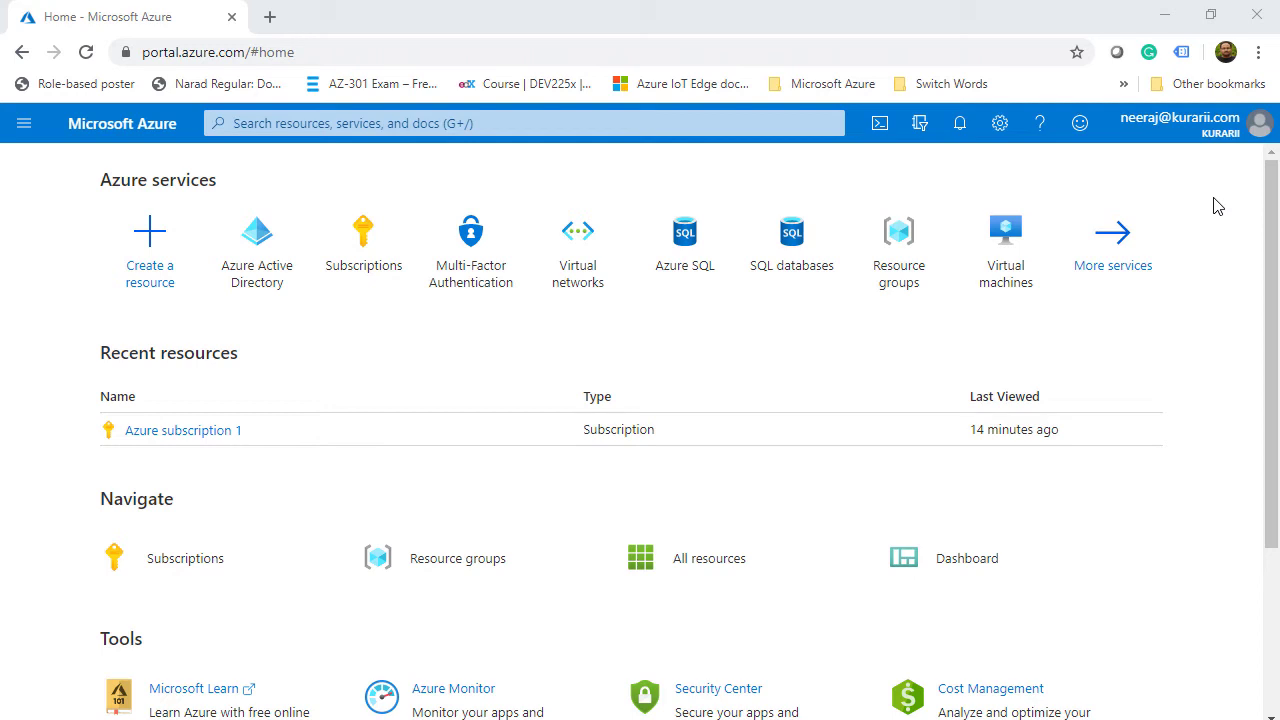
Navigate from the portal menu to the kurarii Azure Active Directory, then Security, then MFA
click(20, 123)
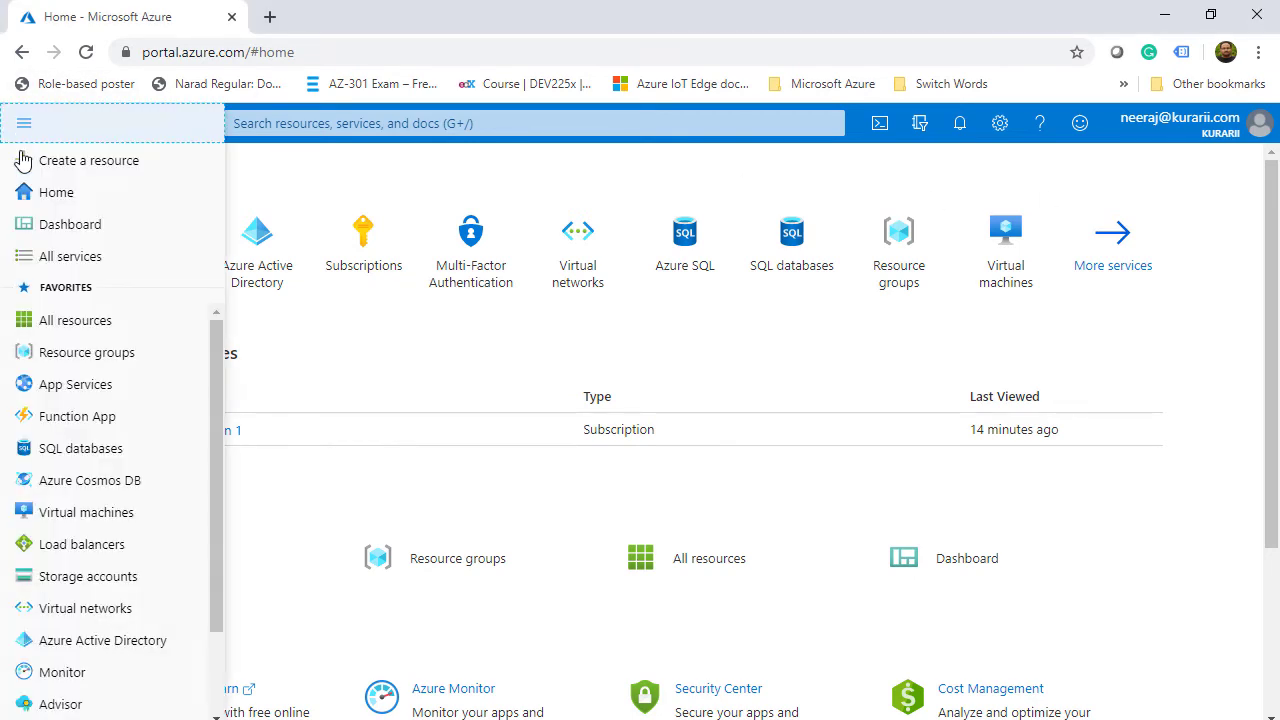
click(100, 641)
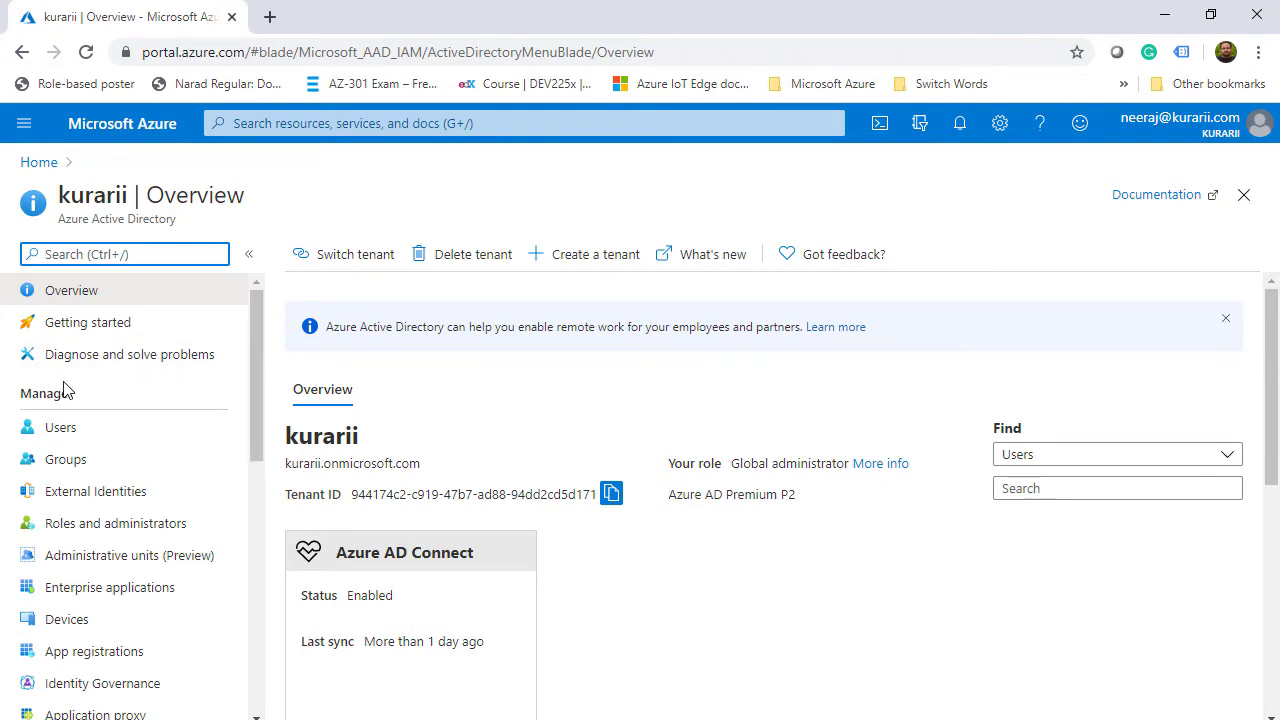
scroll(253, 400, down, 2)
drag(253, 403, 248, 521)
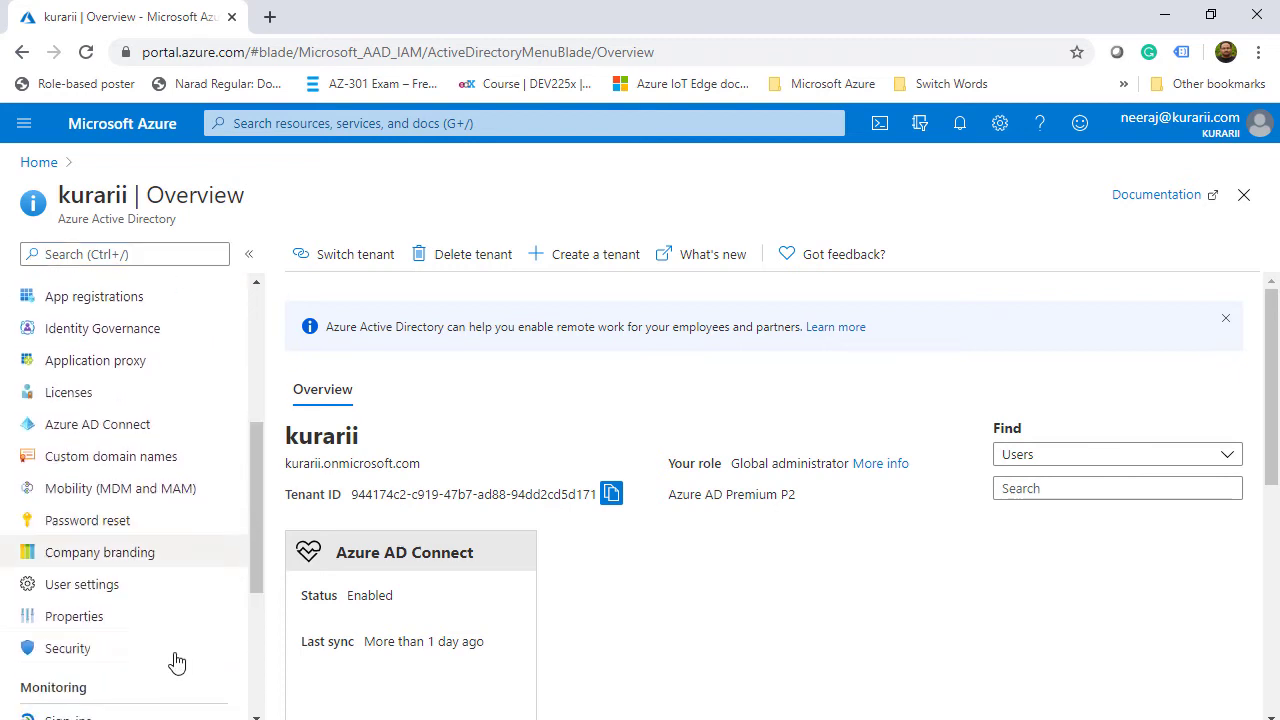
click(64, 652)
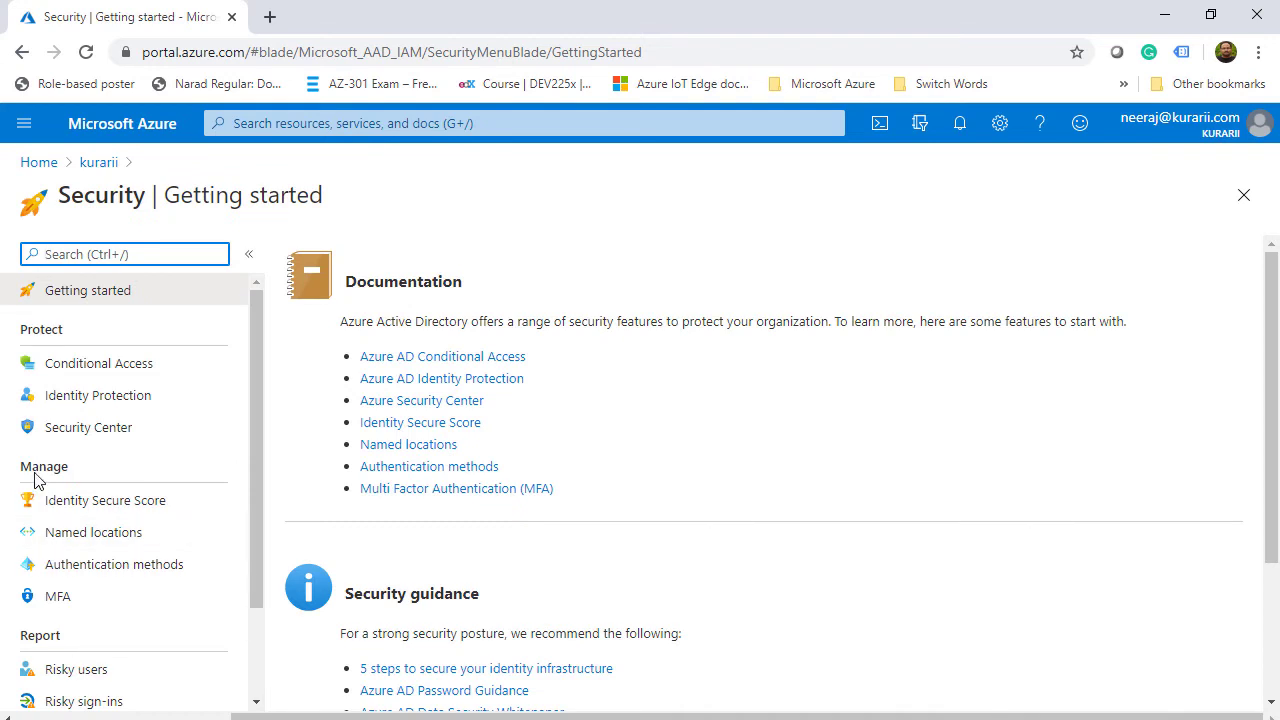
click(50, 604)
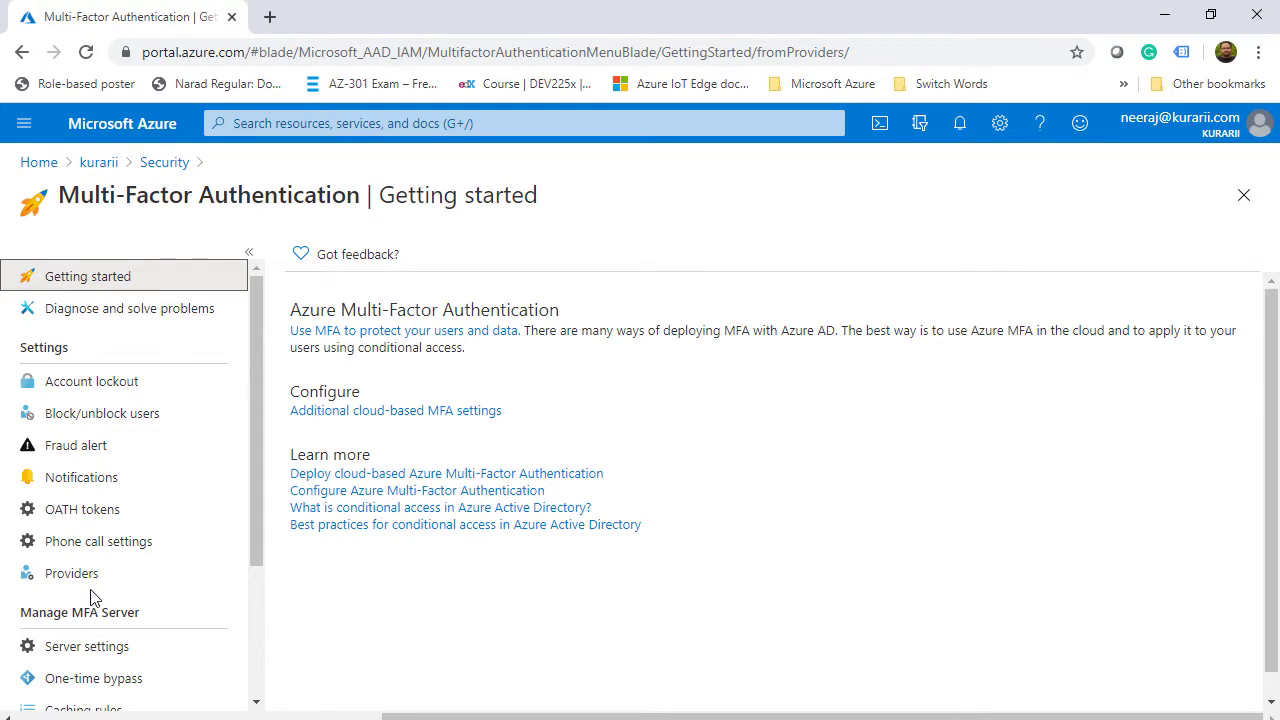
Open the additional cloud-based MFA settings and check the text message, app notification and verification code options
click(311, 418)
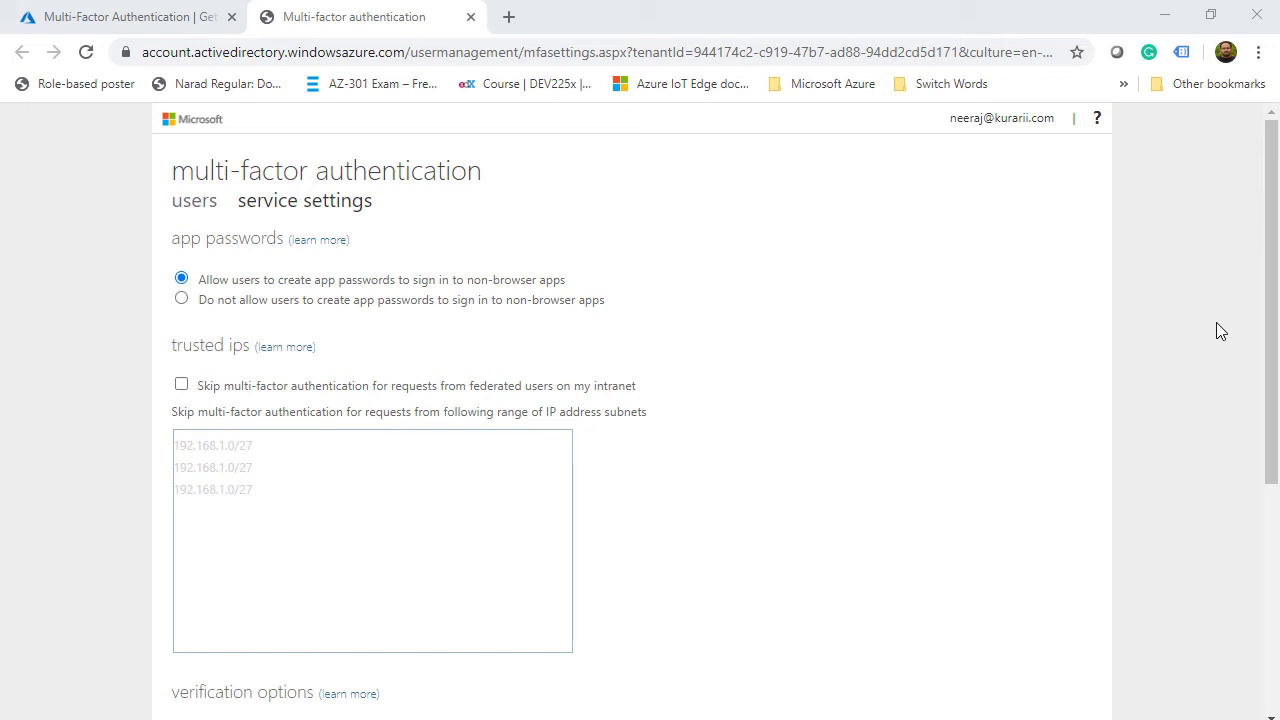
drag(1272, 322, 1262, 374)
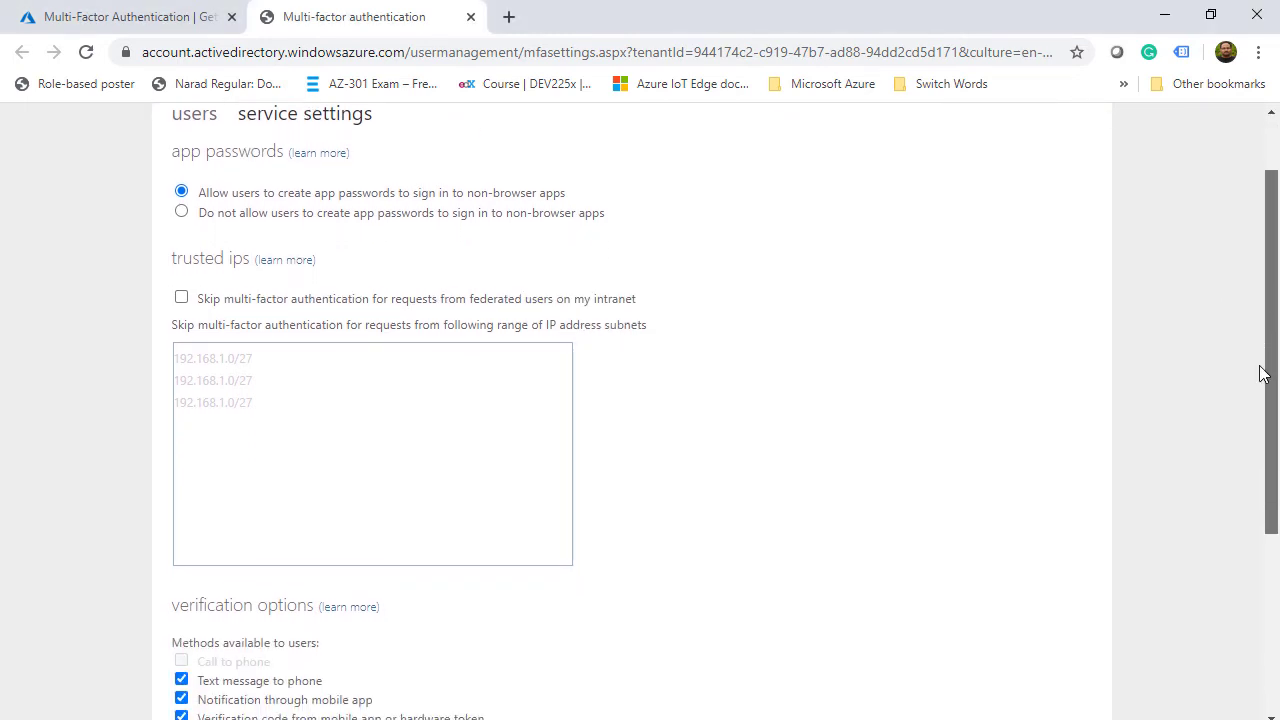
drag(1260, 367, 1228, 508)
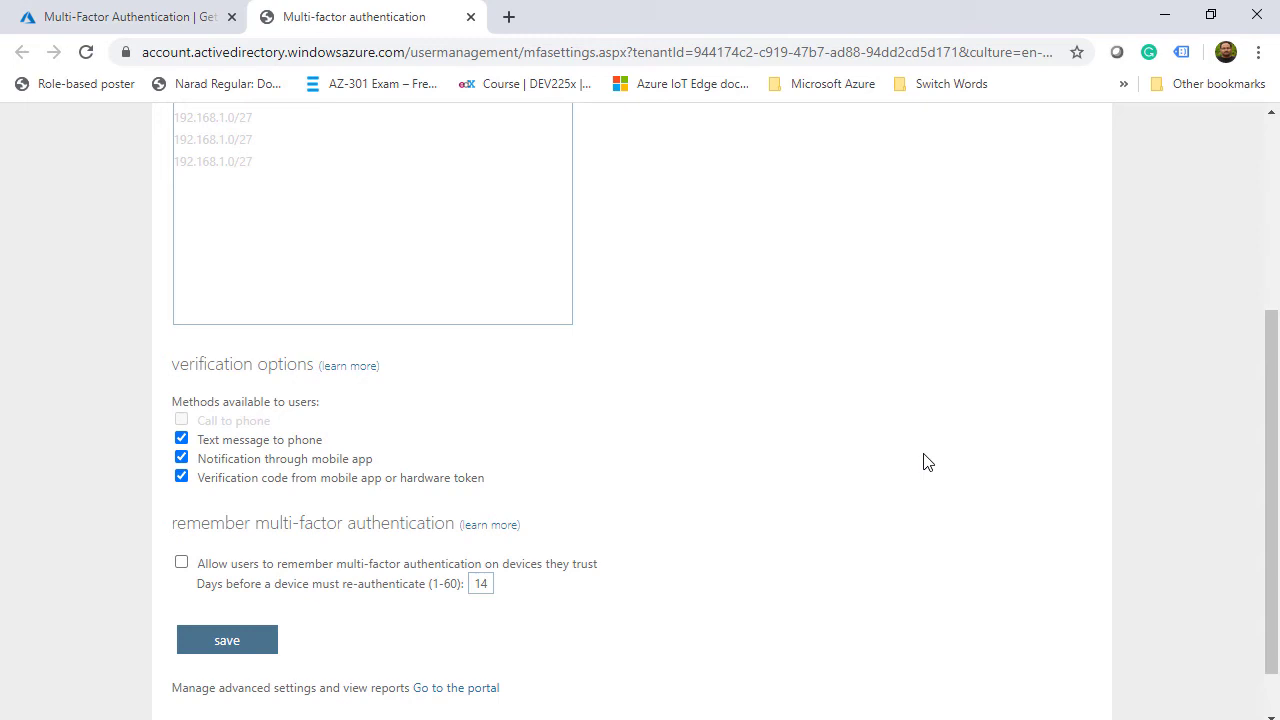
scroll(1271, 500, down, 1)
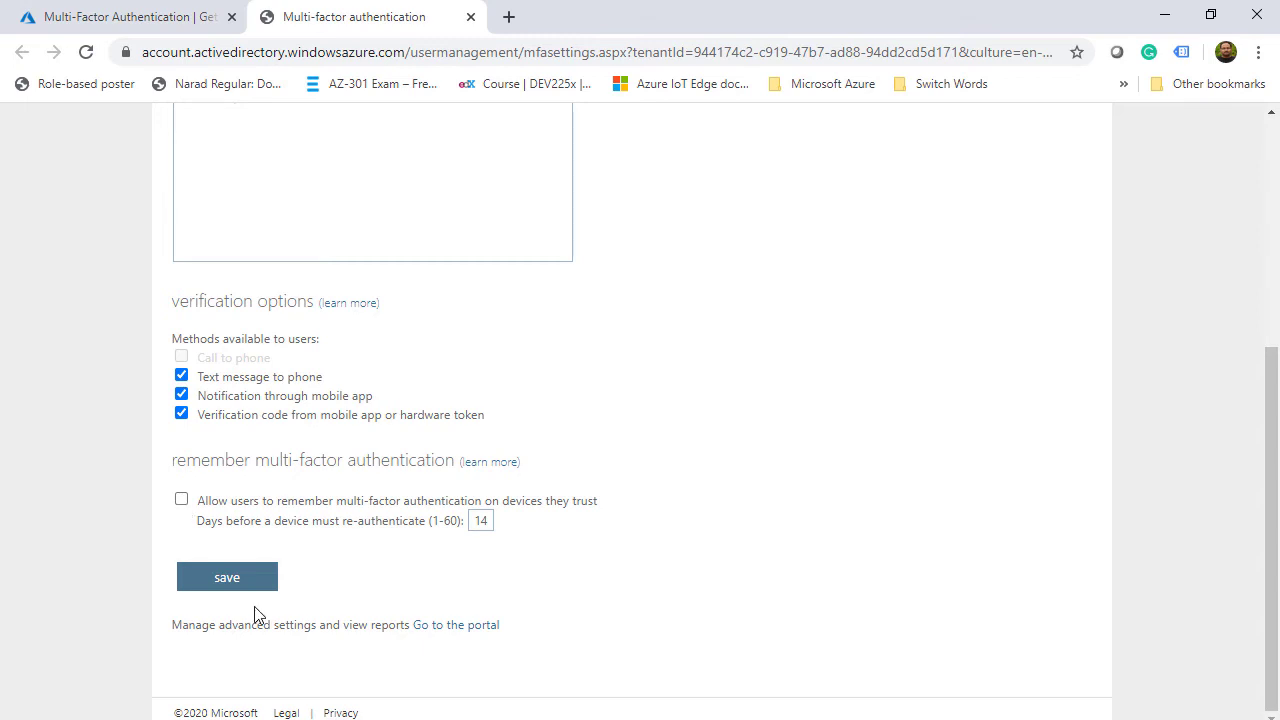
Save the MFA service settings, dismiss the 'Updates successful' message, and switch back to the portal tab
click(232, 583)
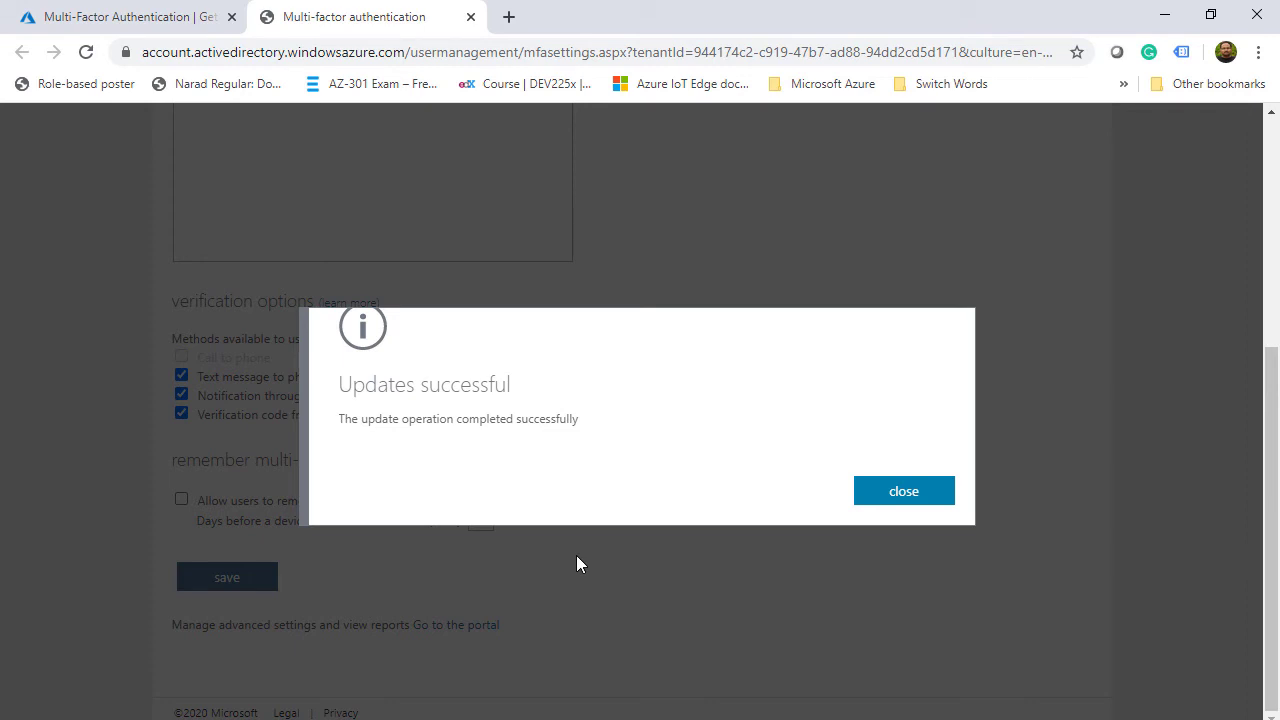
click(920, 505)
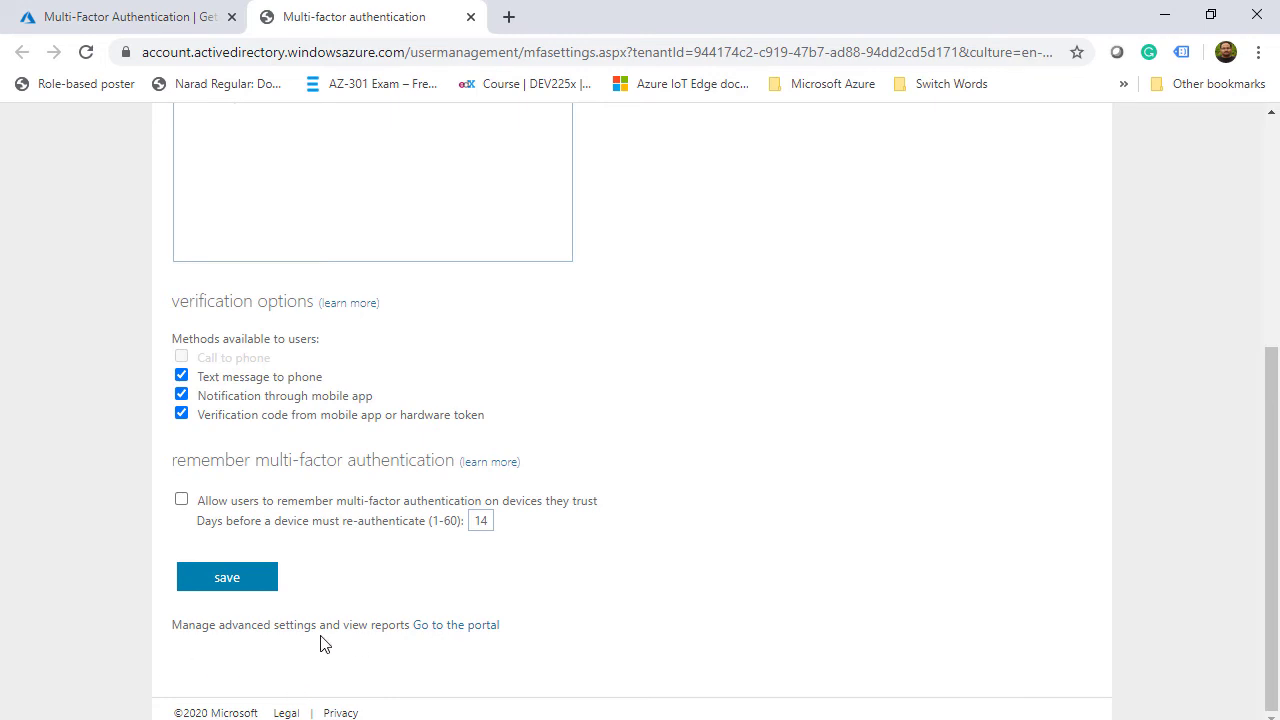
click(137, 20)
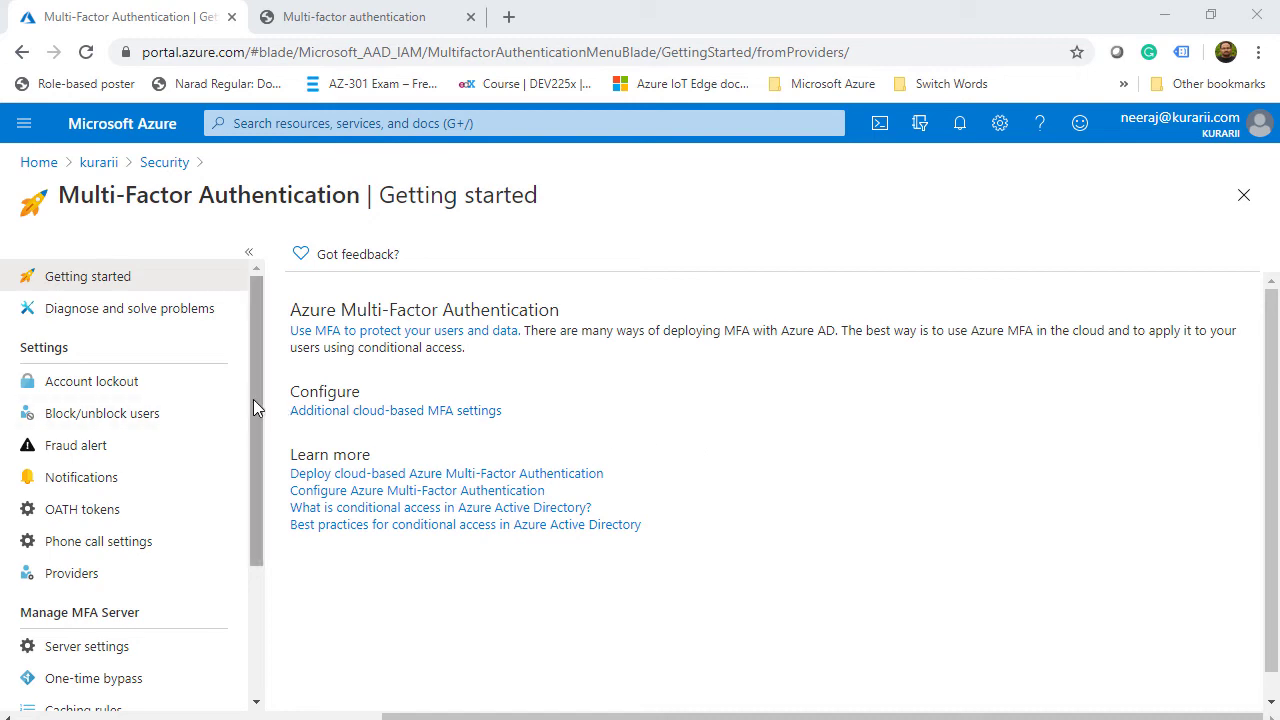
Go from the Security breadcrumb to Conditional Access and start a new policy
click(170, 163)
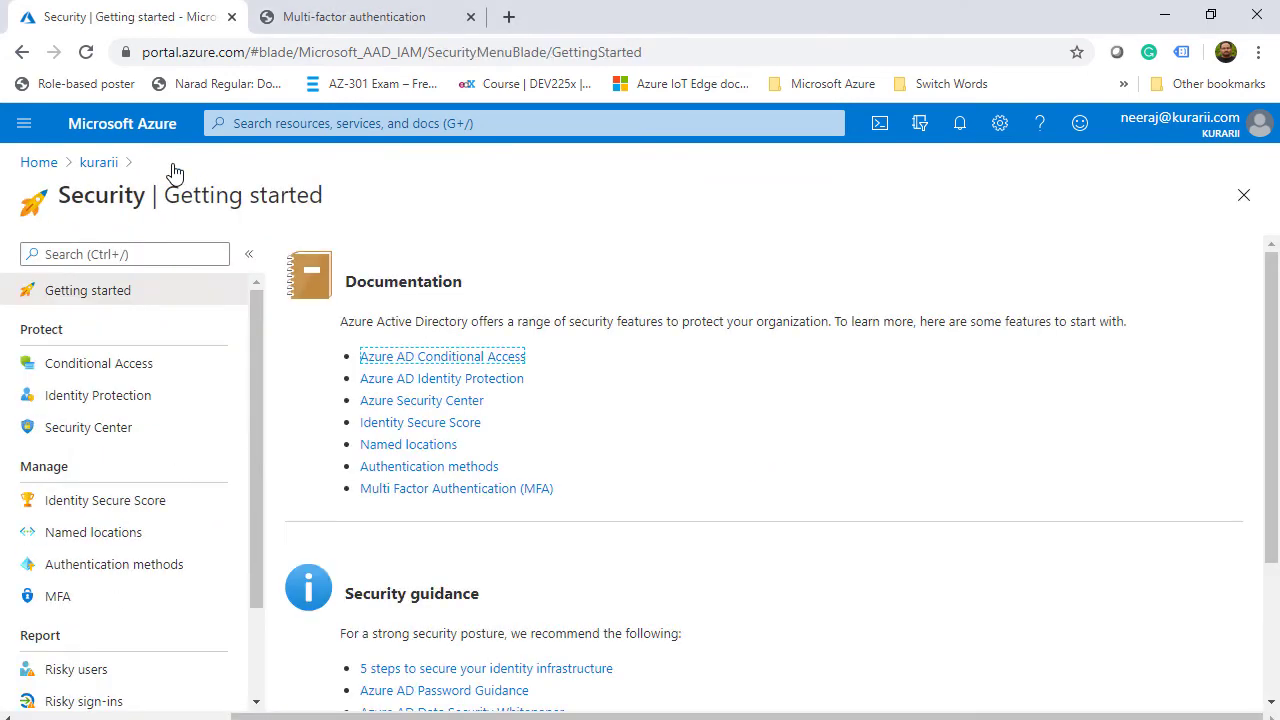
click(124, 368)
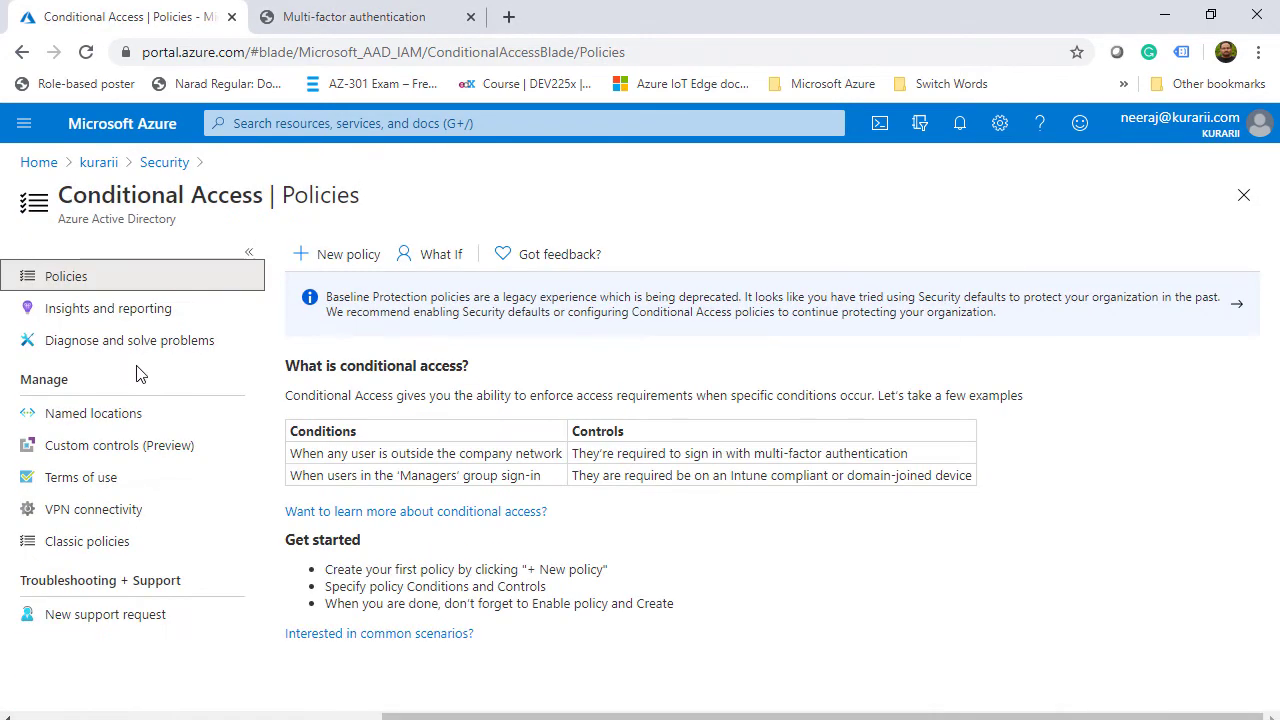
click(349, 256)
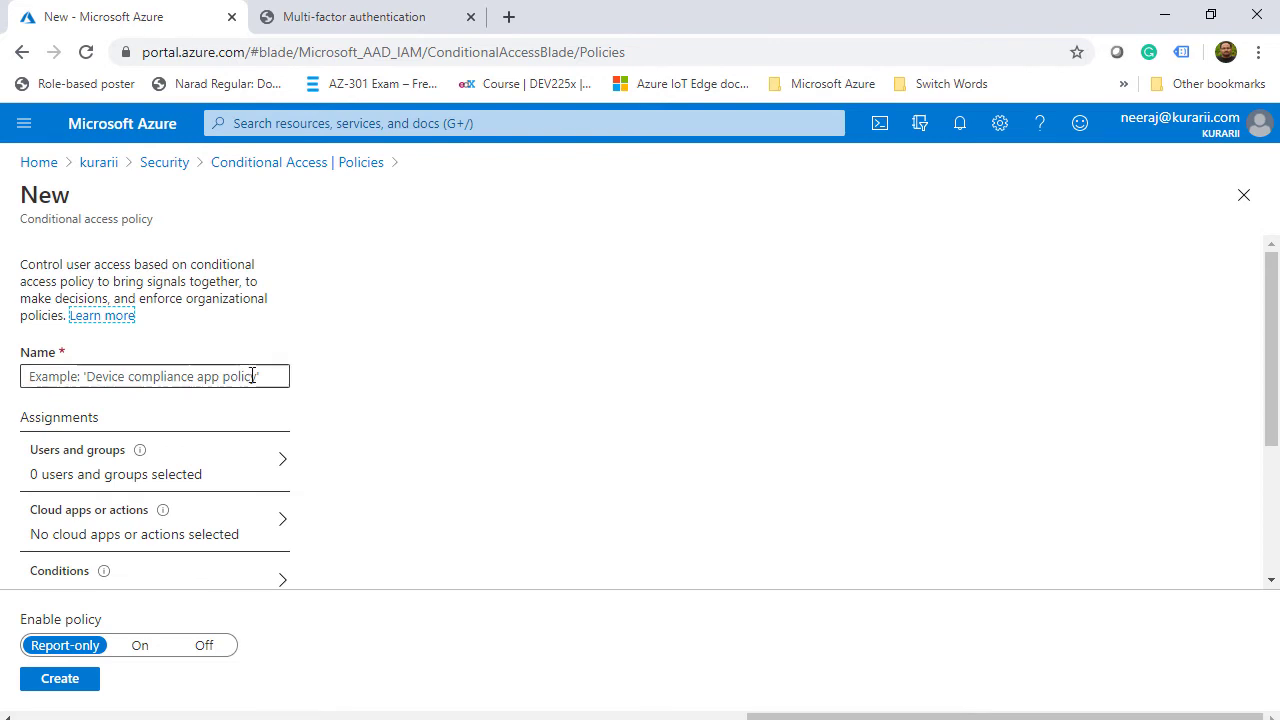
Name the policy 'All Users' and set Users and groups to include All users
click(252, 374)
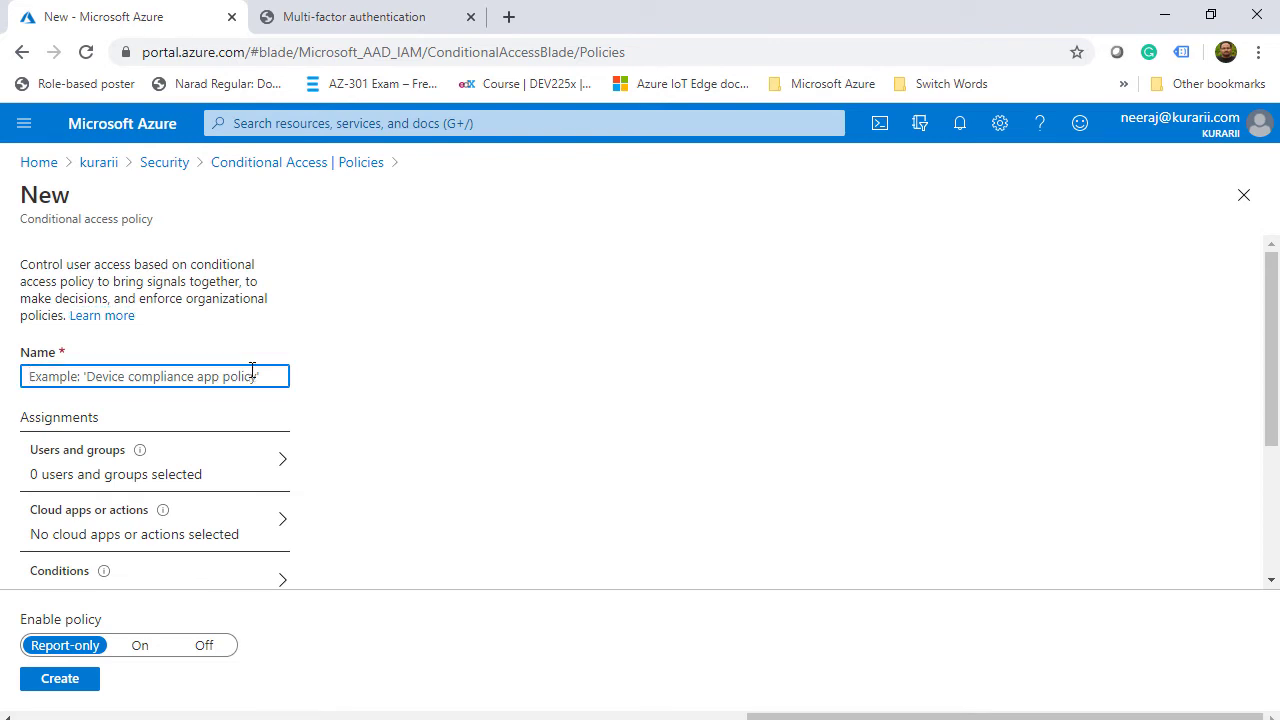
text(All )
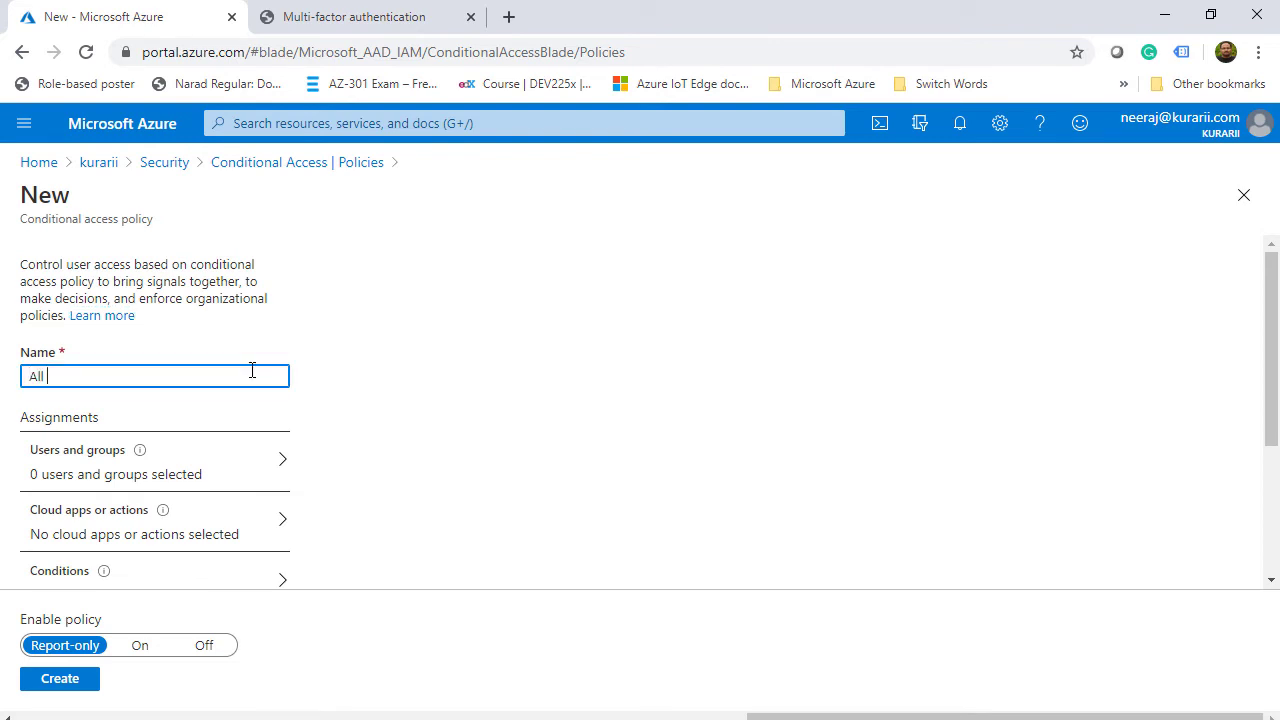
text(Users)
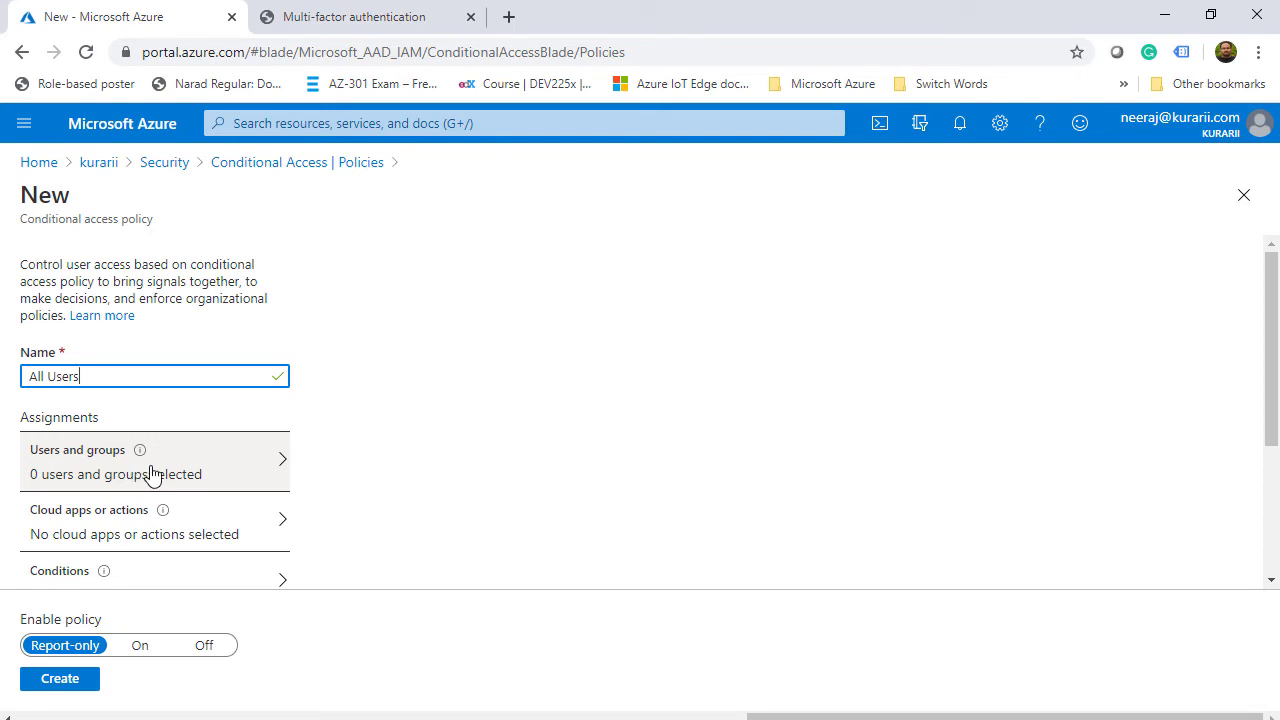
click(150, 472)
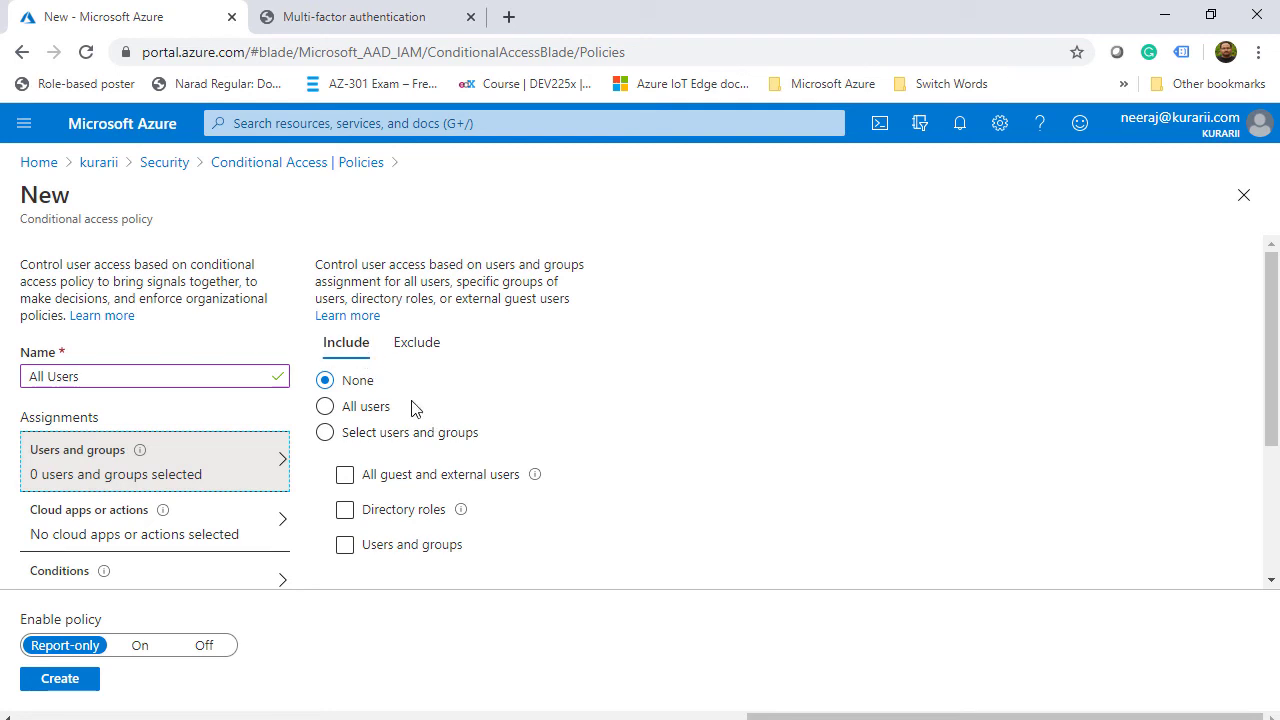
click(430, 352)
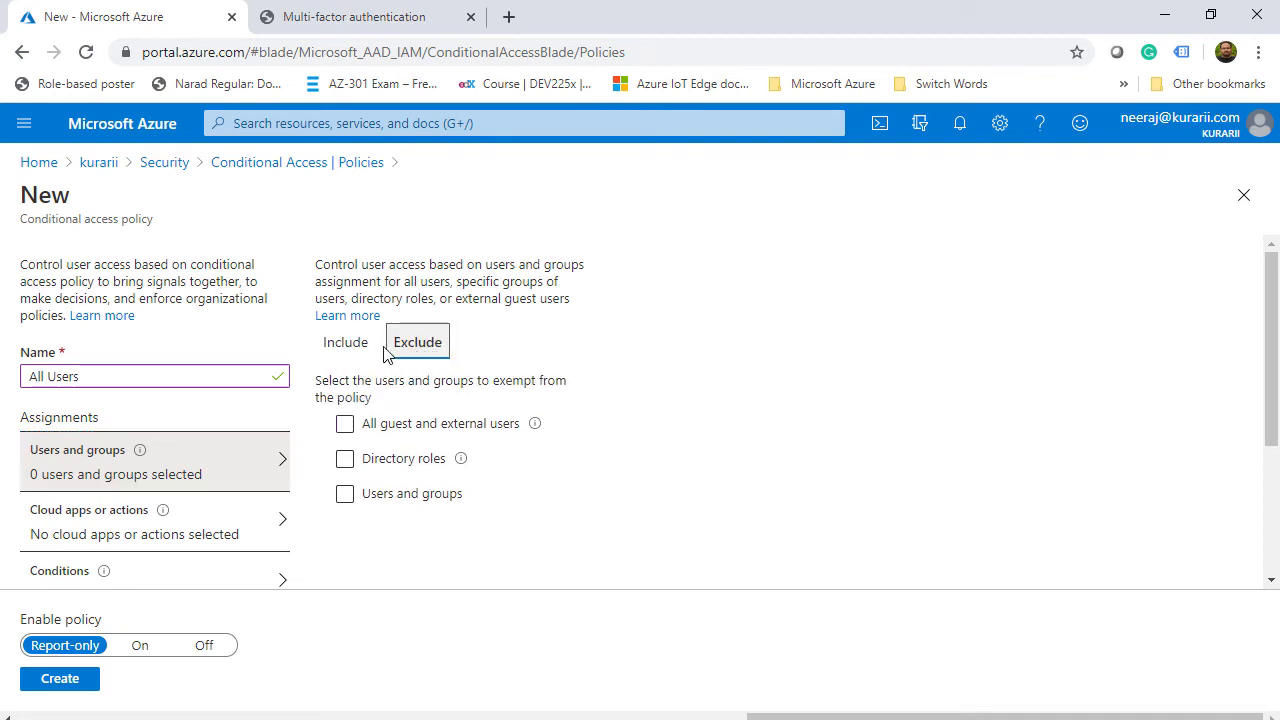
click(350, 344)
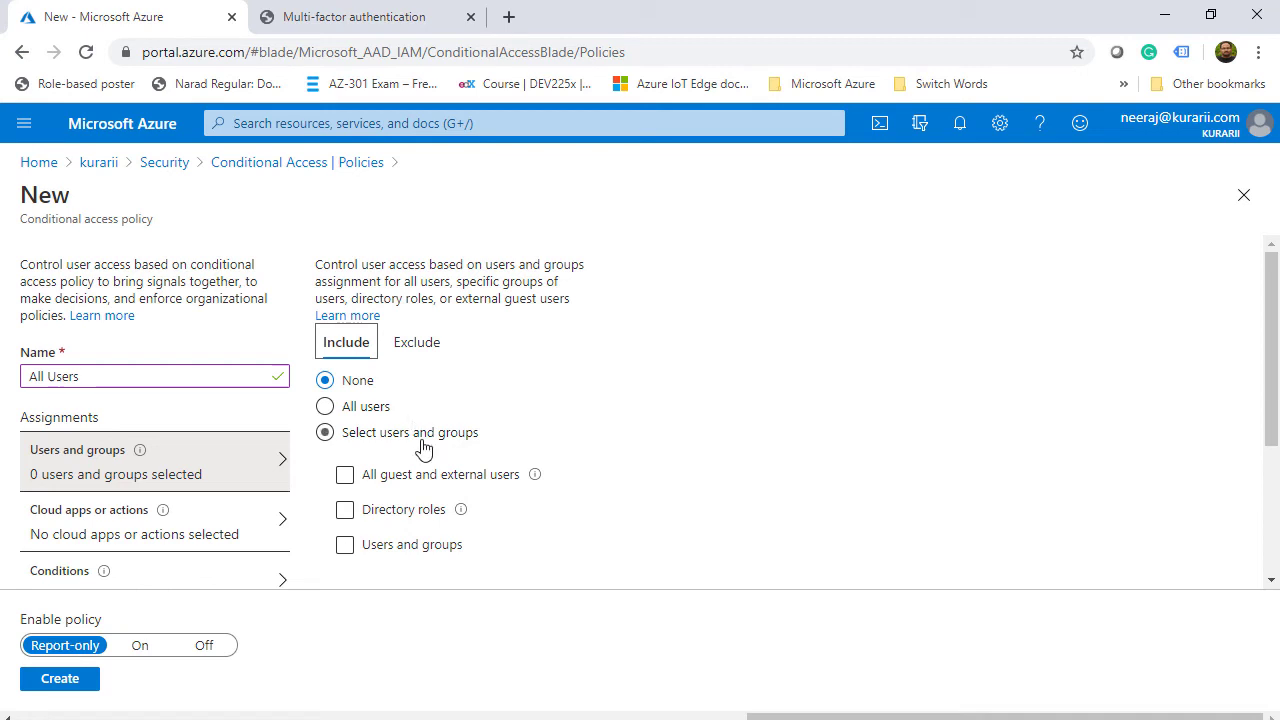
click(370, 411)
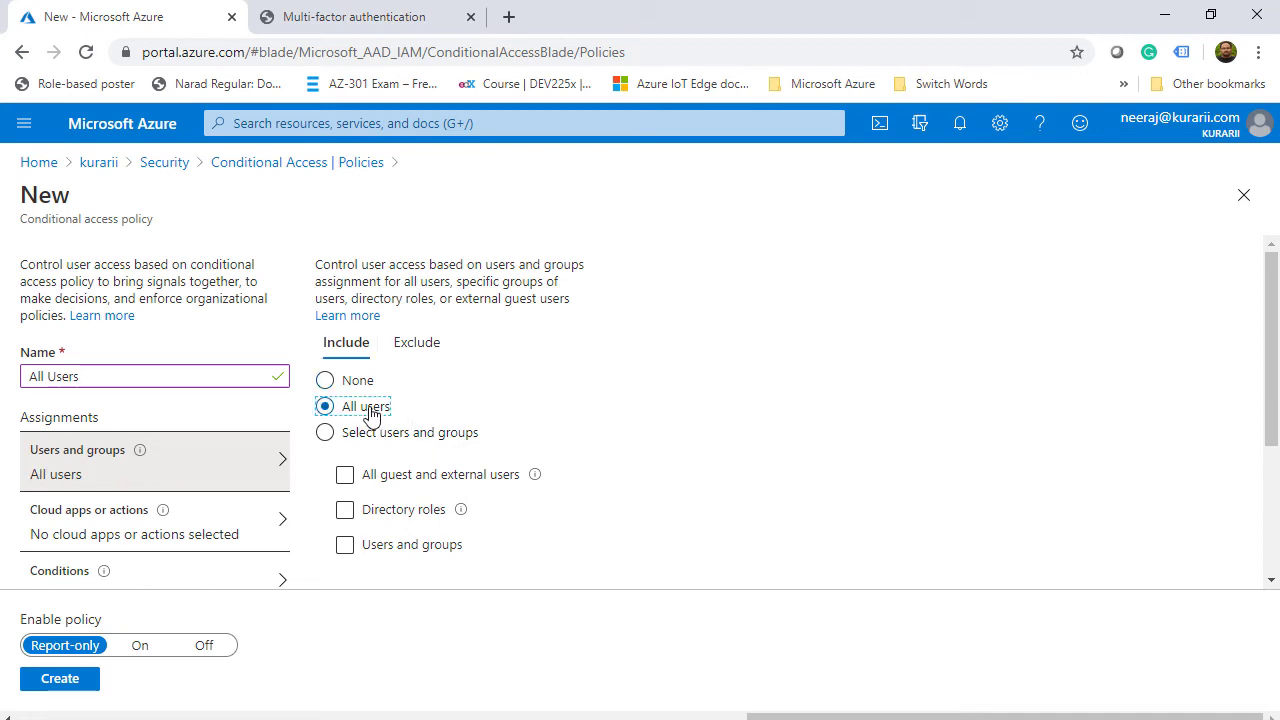
click(259, 531)
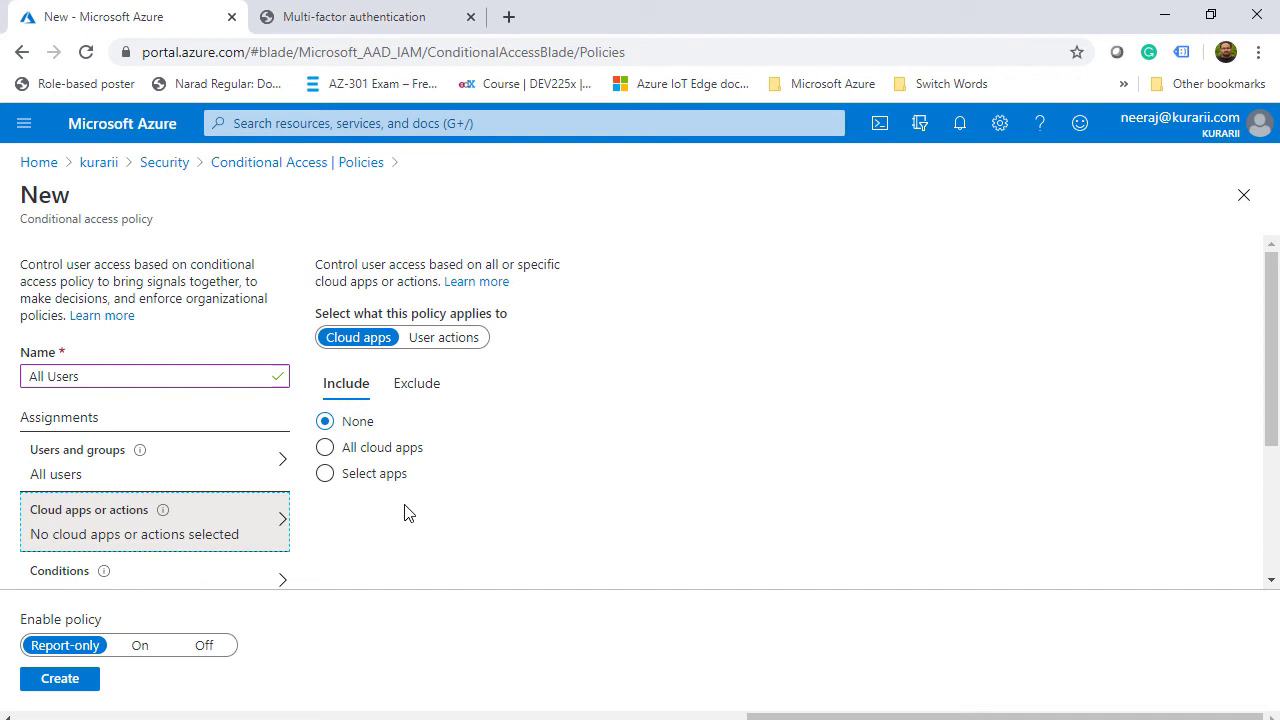
Choose Select apps and include KurariiB2C App and Azure SQL Database as cloud apps
click(450, 340)
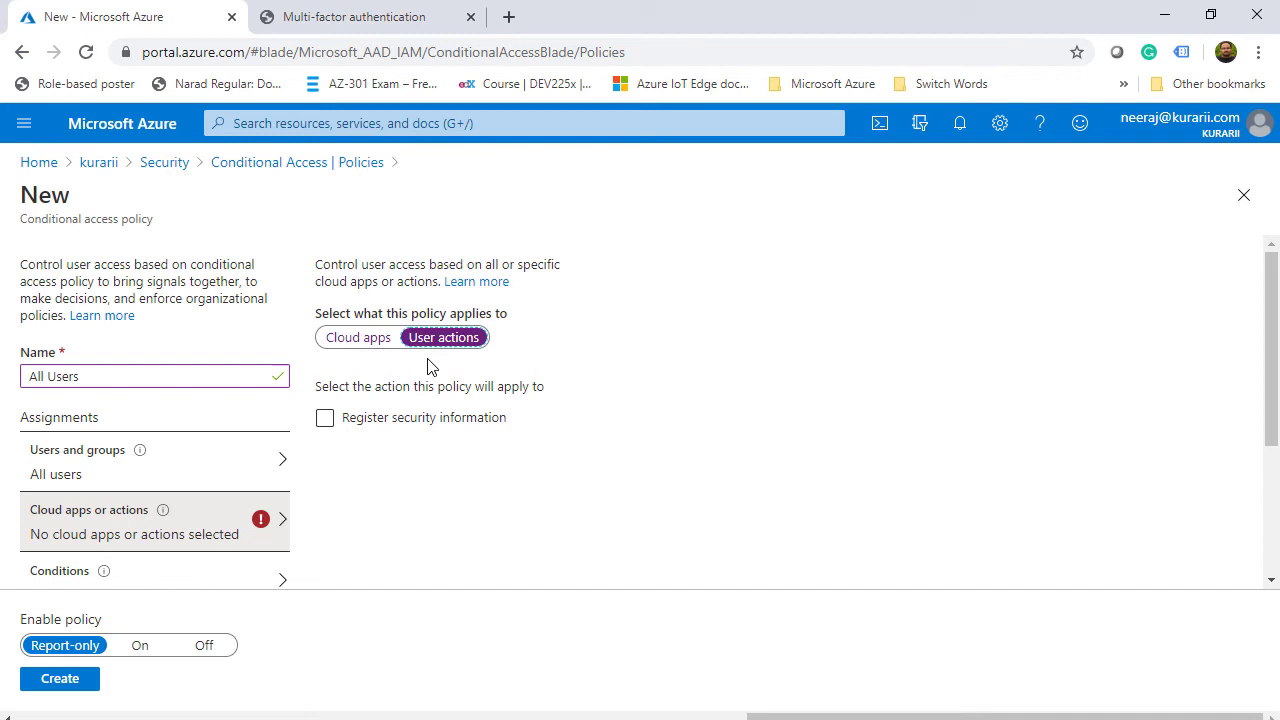
click(356, 340)
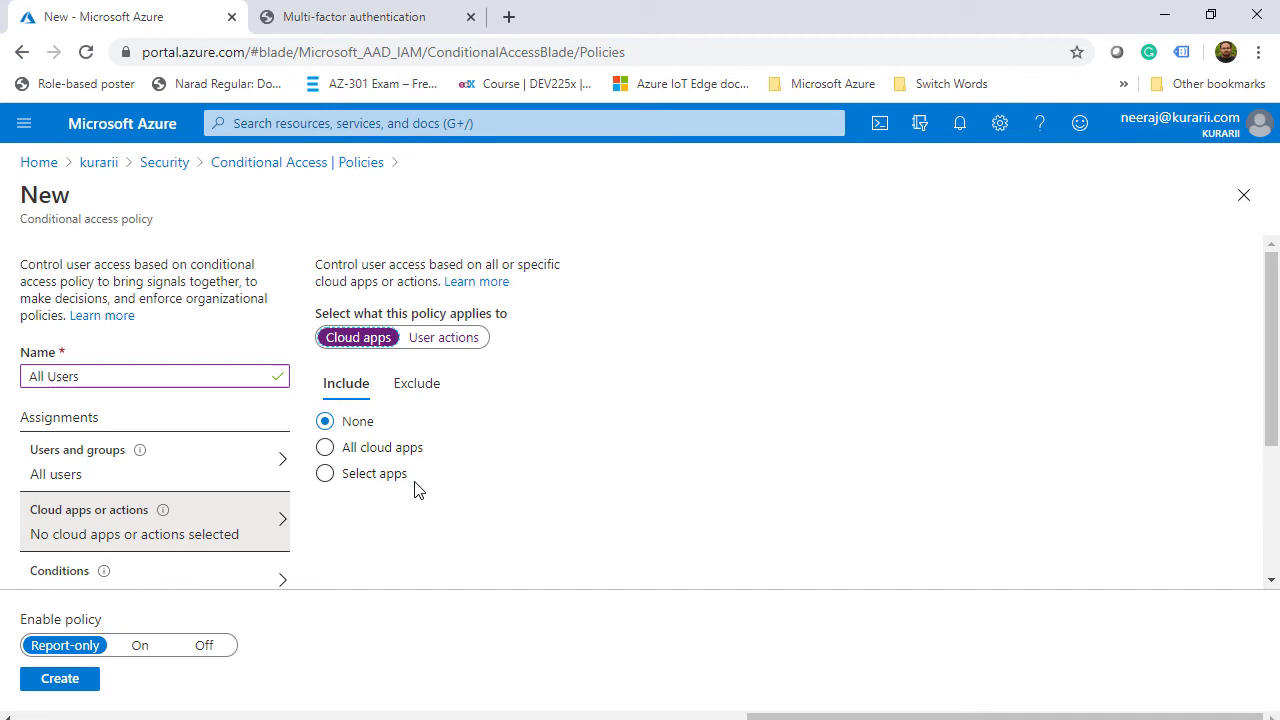
click(385, 476)
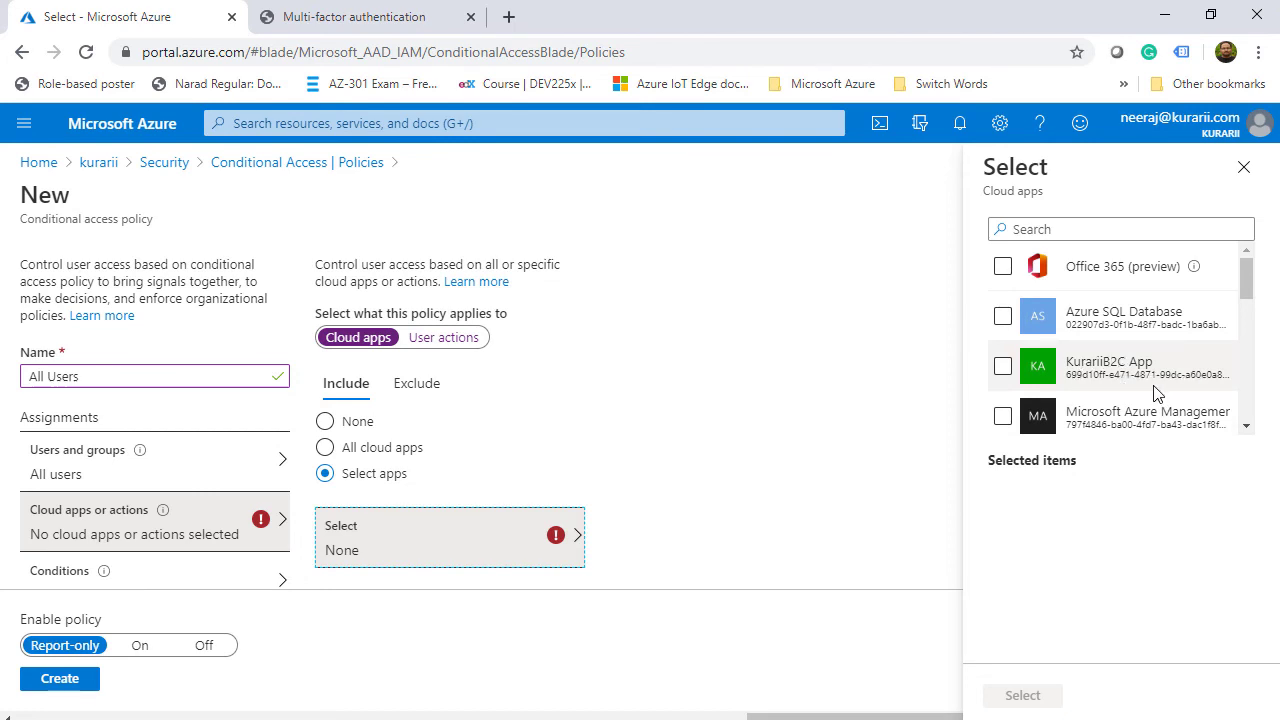
click(1003, 366)
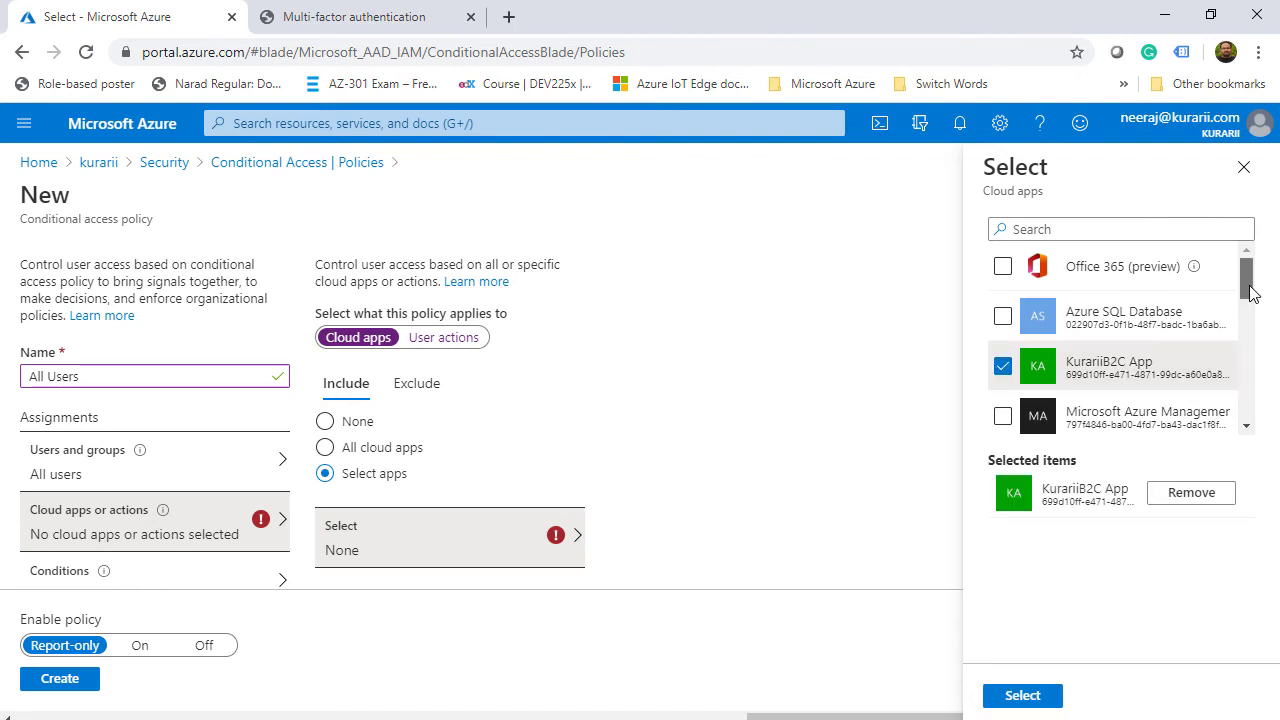
mouse_move(1250, 286)
mouse_down()
mouse_move(1248, 304)
mouse_move(1252, 287)
mouse_up()
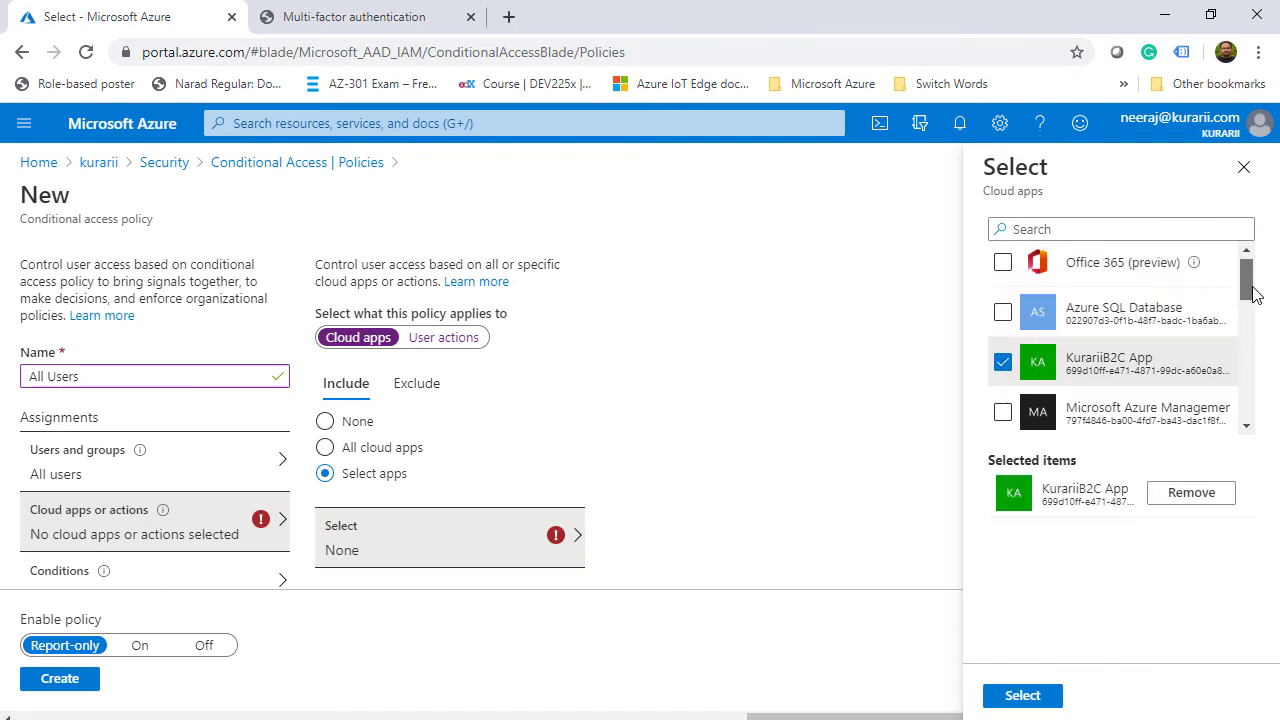
click(1003, 314)
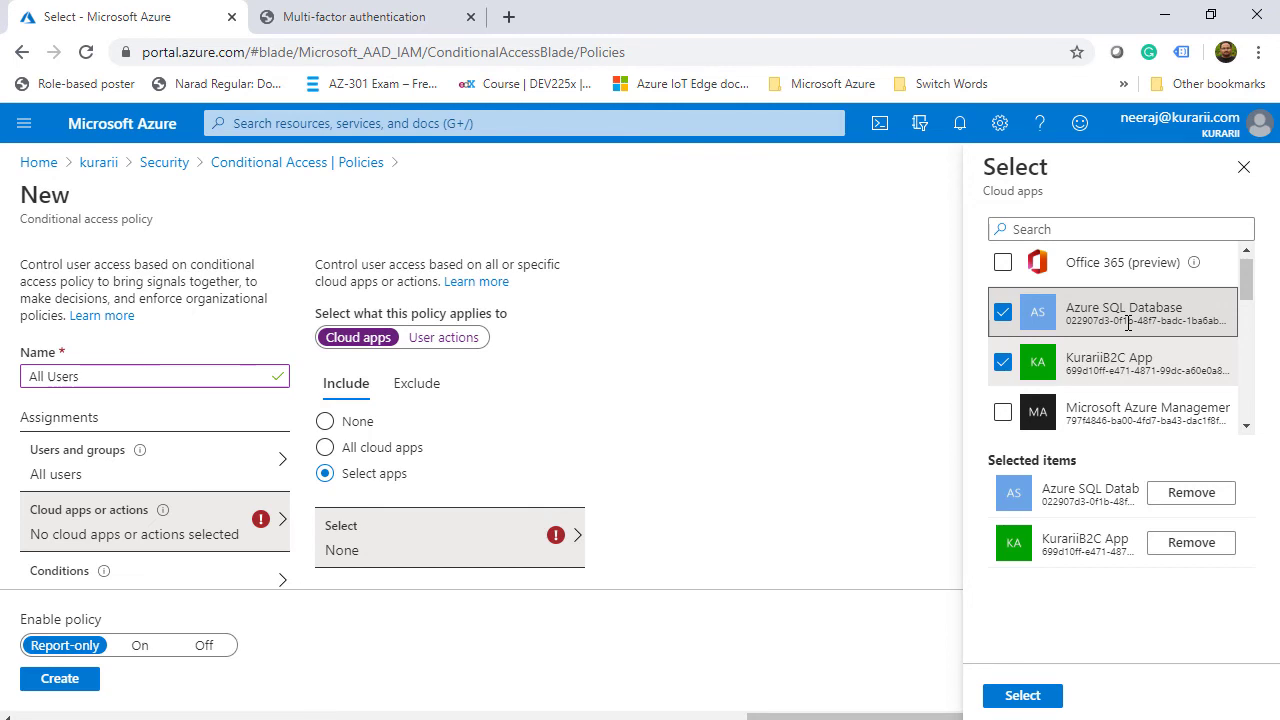
click(1030, 697)
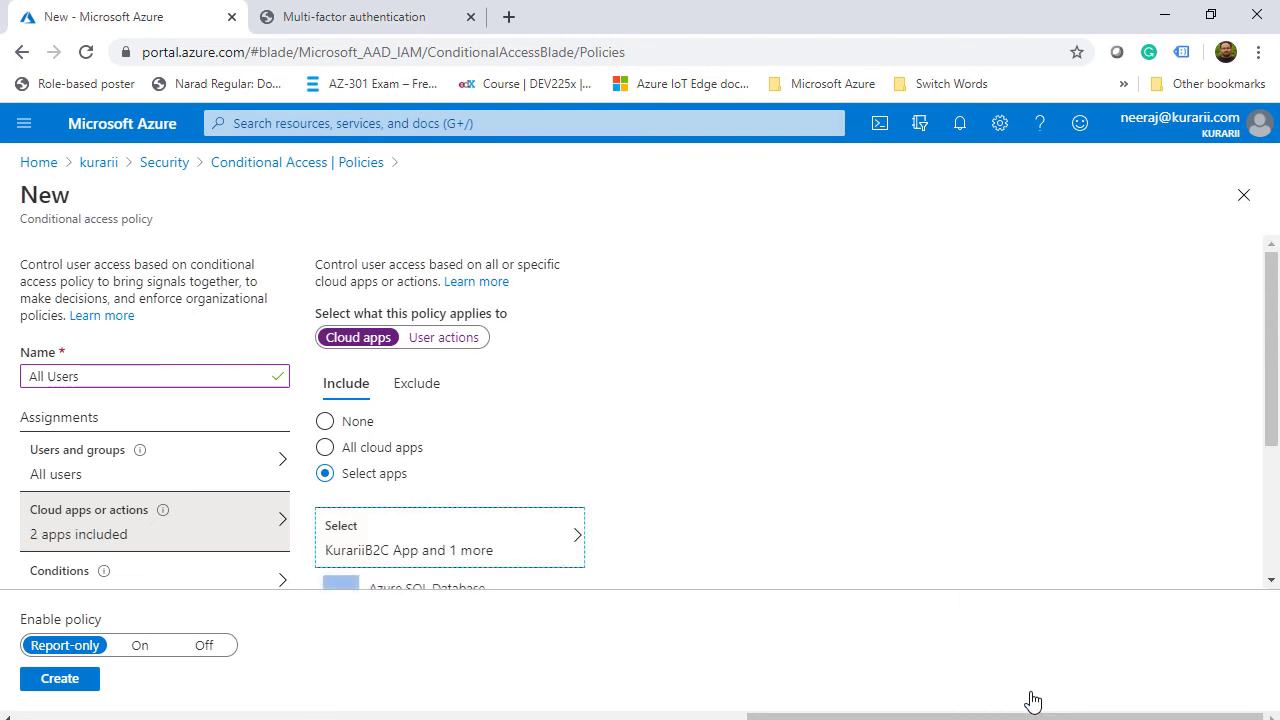
click(1262, 435)
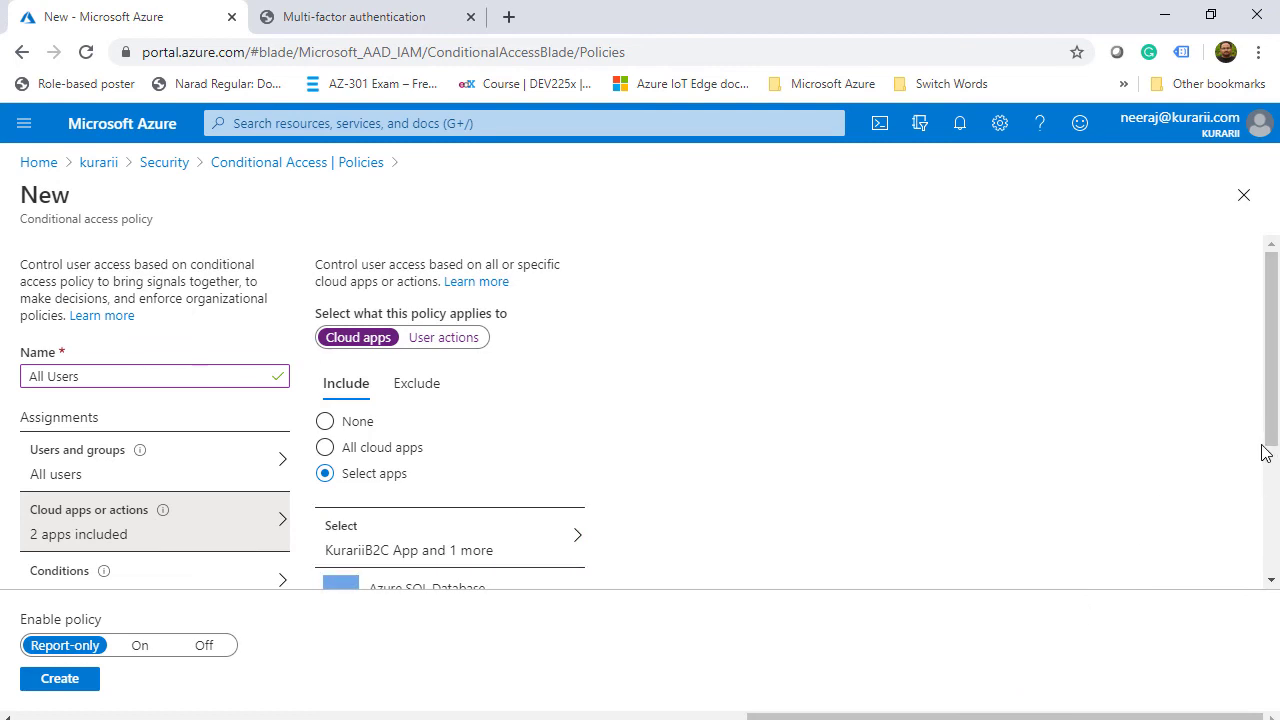
drag(1265, 452, 1266, 550)
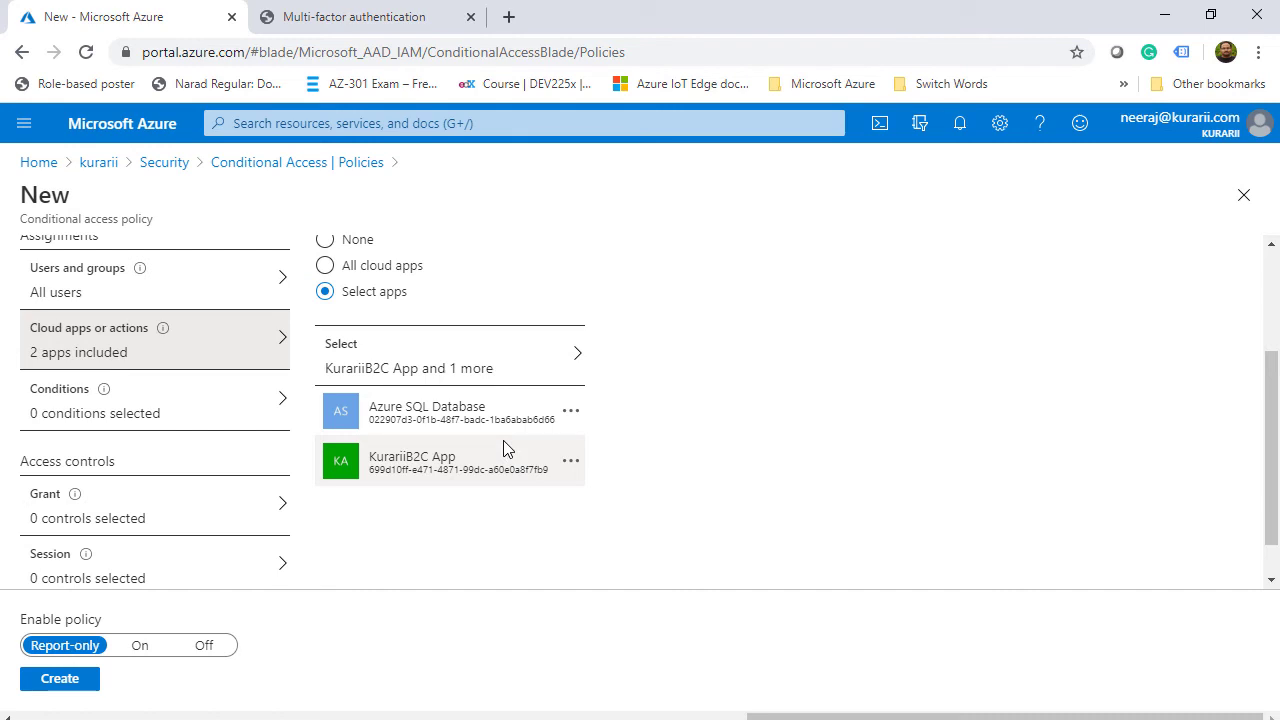
Under Conditions, set Locations Configure to Yes with Any location included
click(140, 404)
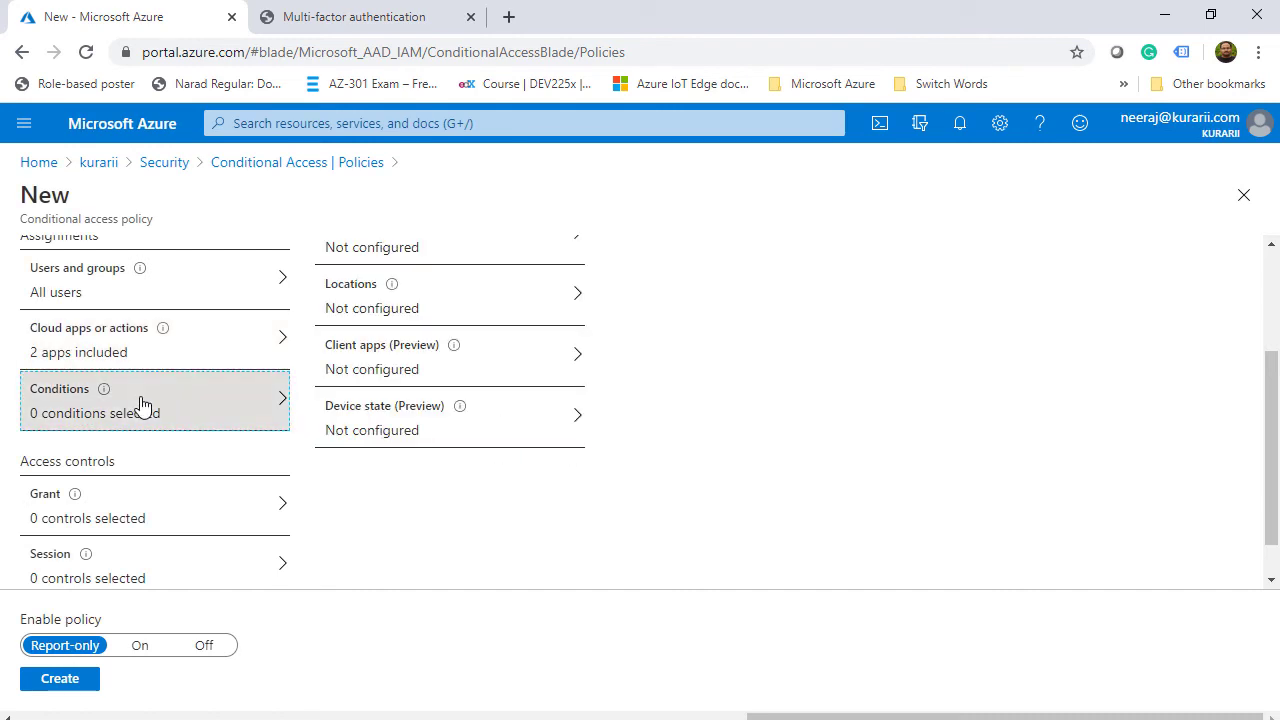
drag(1269, 443, 1273, 377)
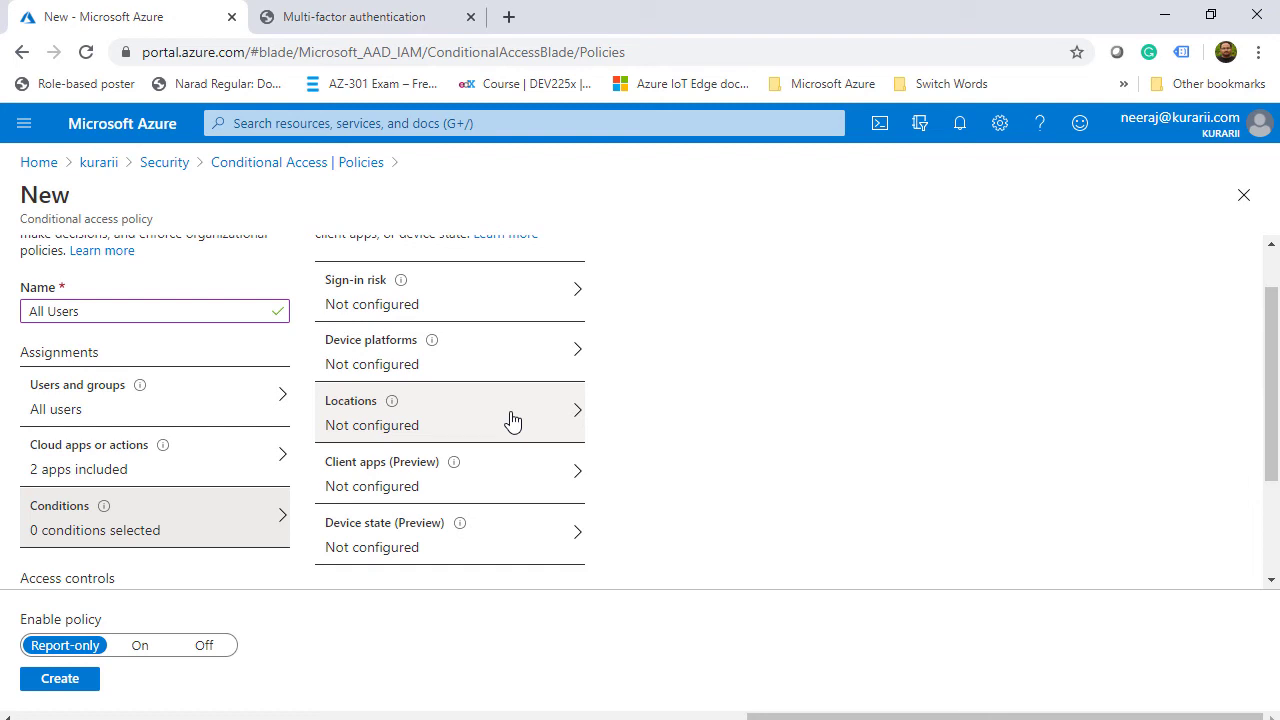
click(512, 420)
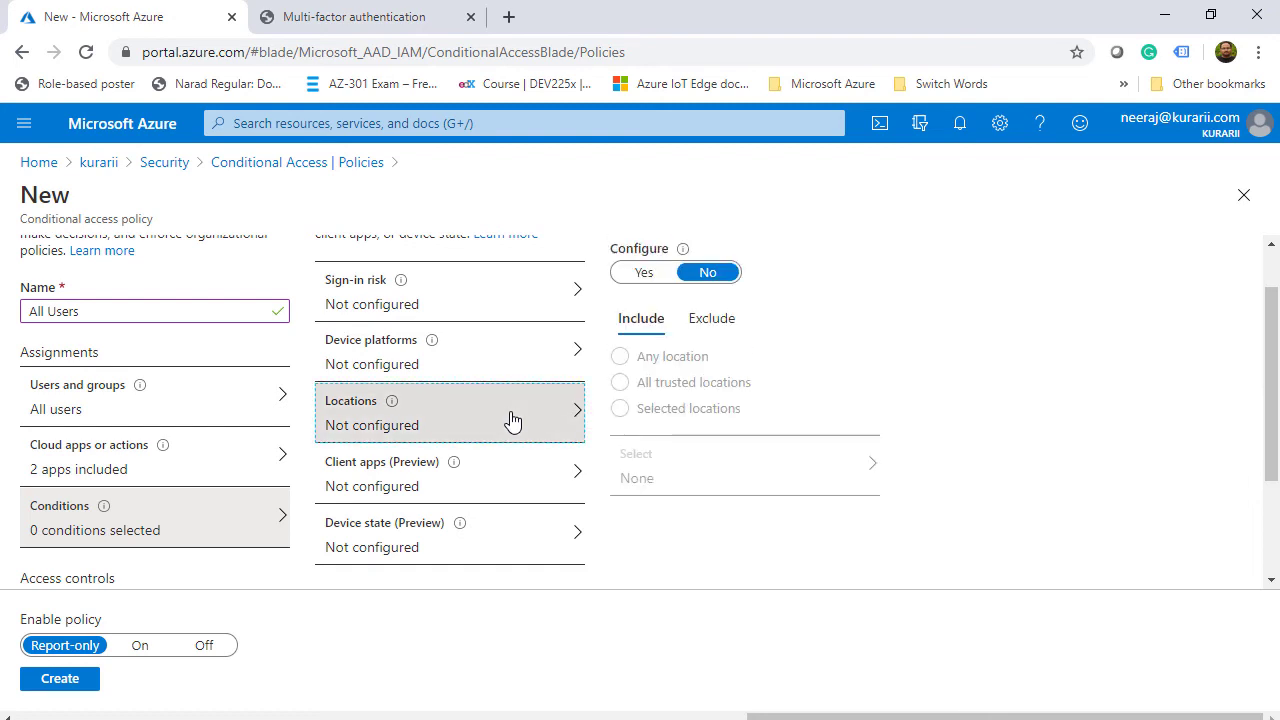
click(646, 280)
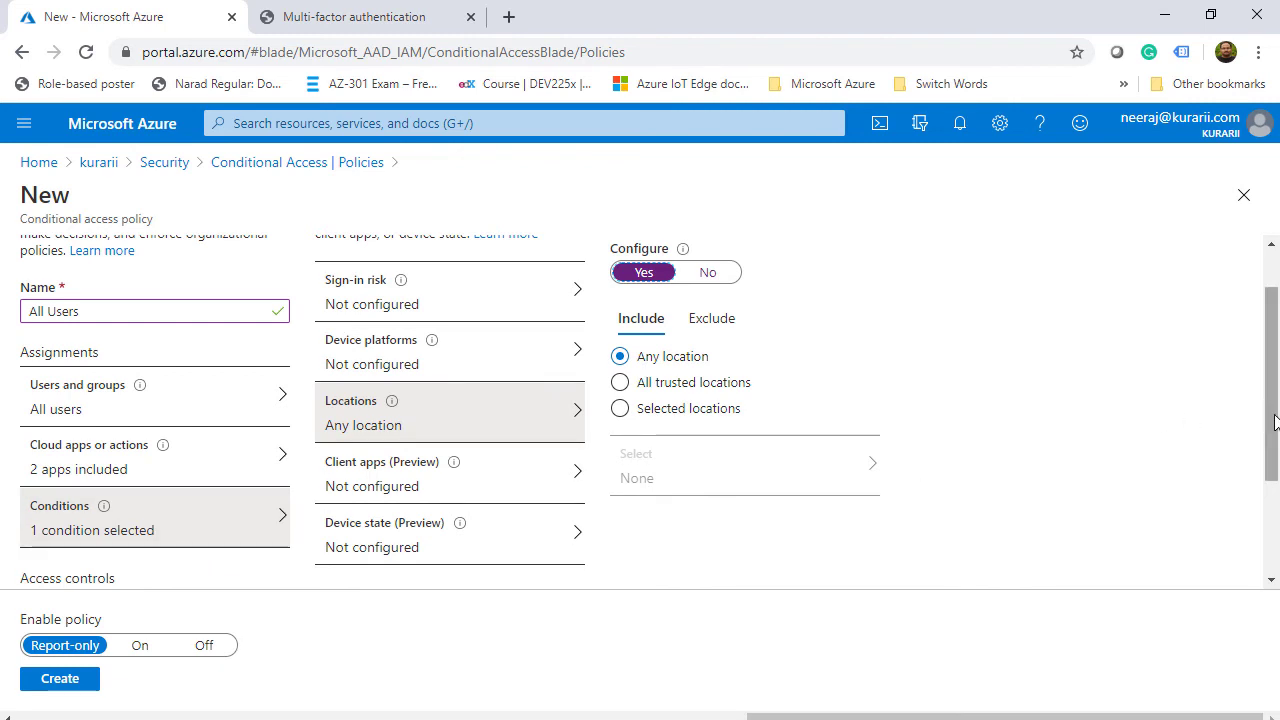
scroll(1274, 422, down, 1)
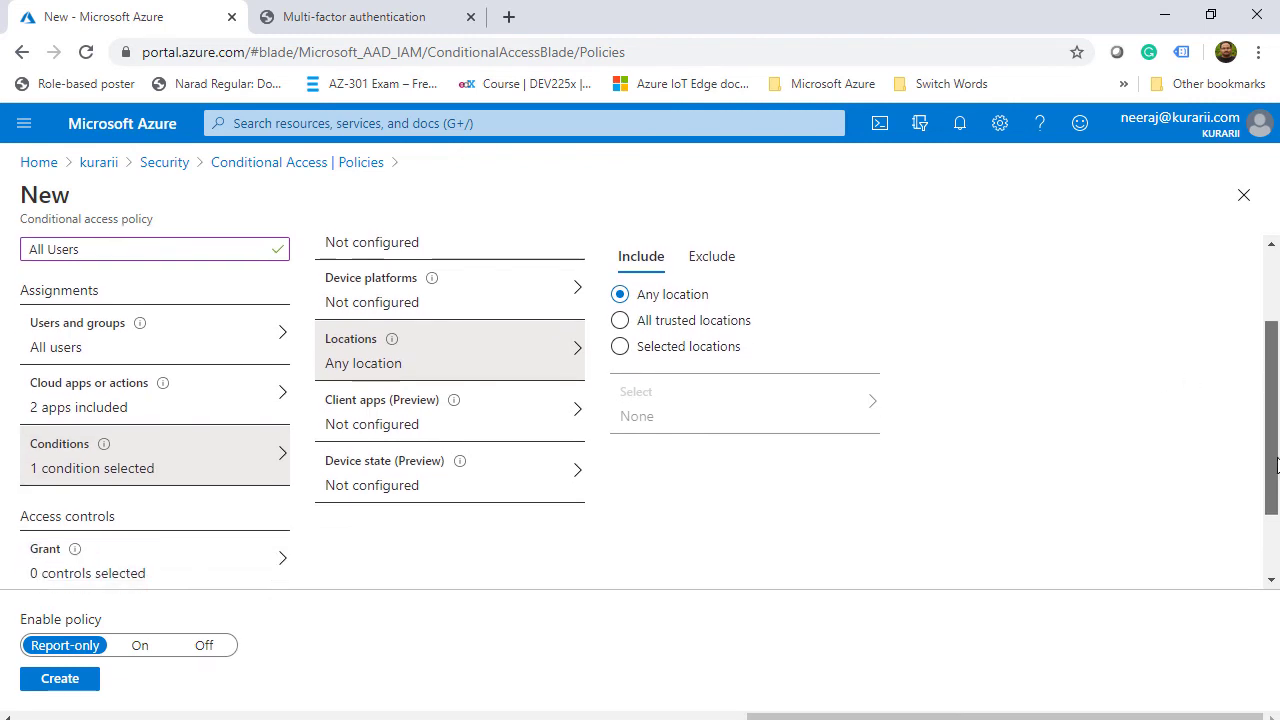
Set the Grant control to grant access only with Require multi-factor authentication
click(133, 535)
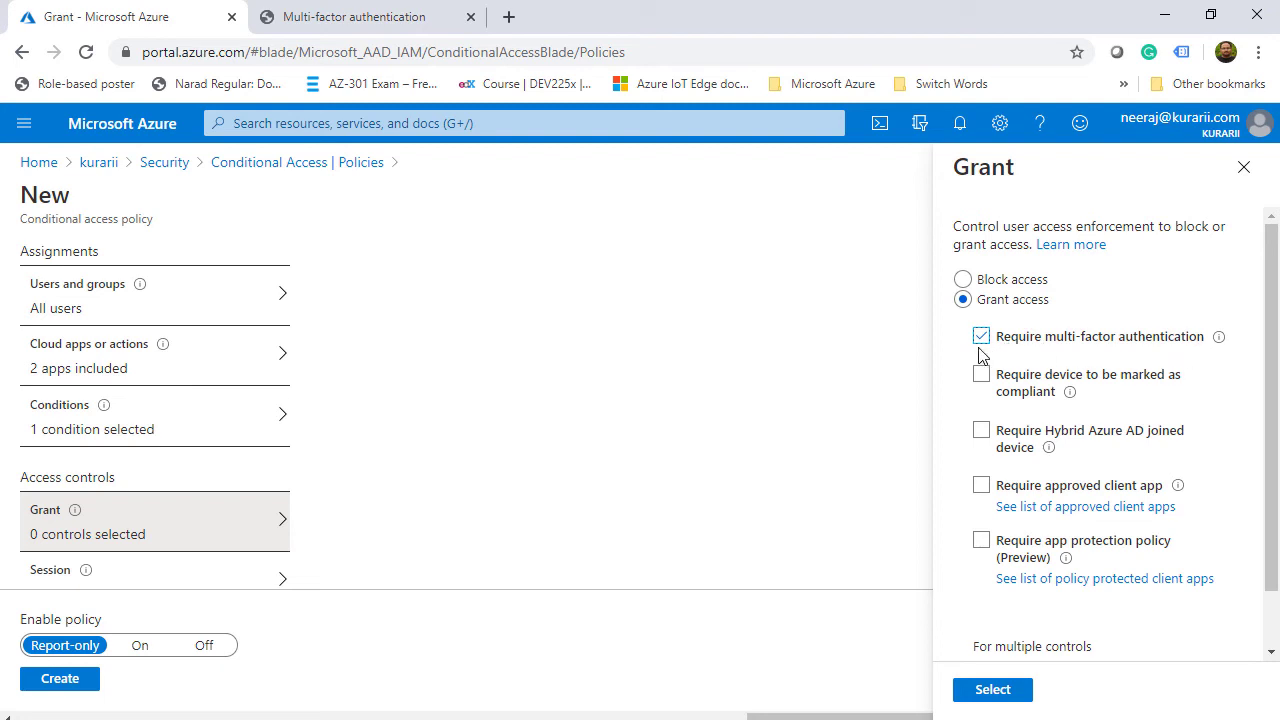
click(995, 690)
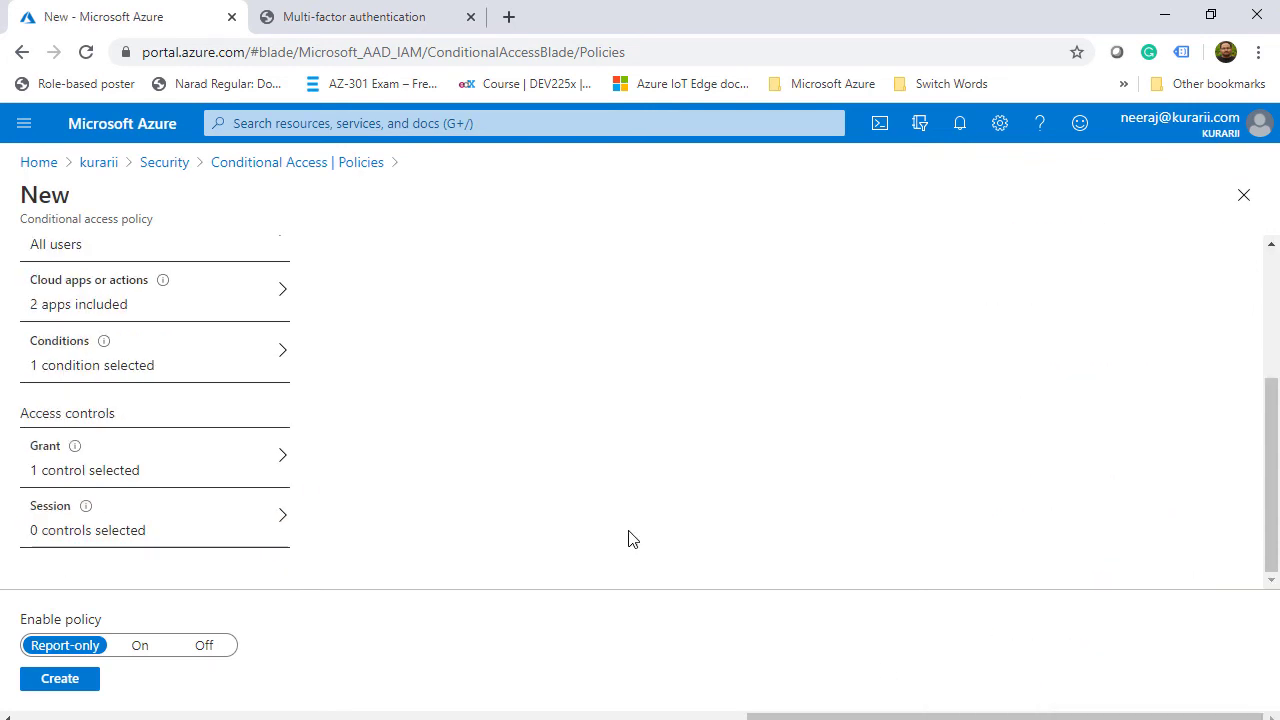
Set Enable policy to On and create the All Users policy
click(141, 652)
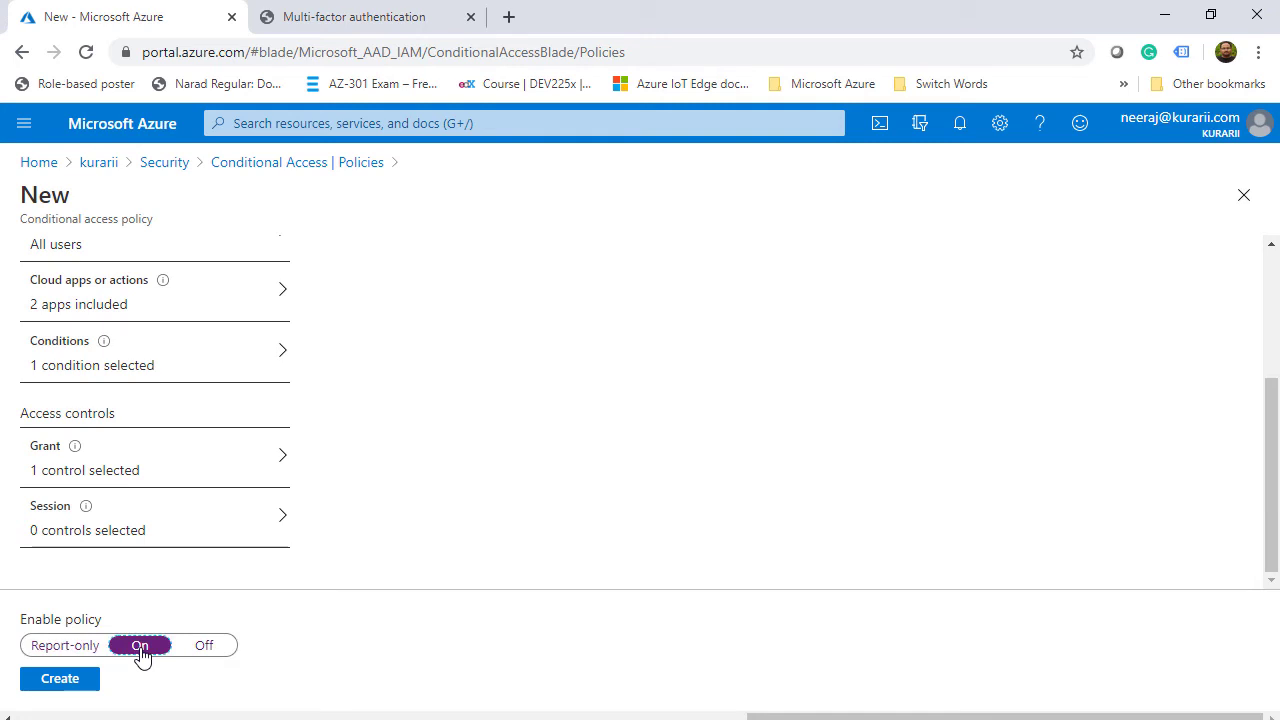
click(64, 686)
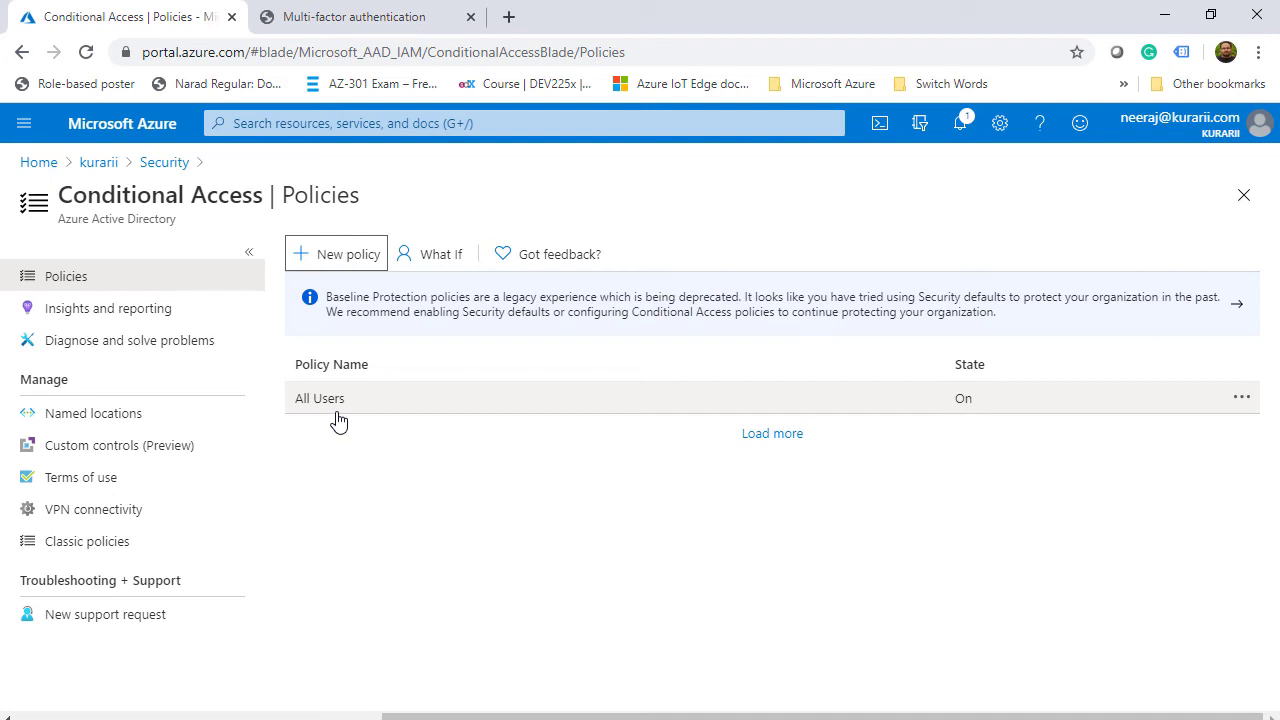
Go from the kurarii directory's Users list to the per-user Multi-Factor Authentication page
click(99, 165)
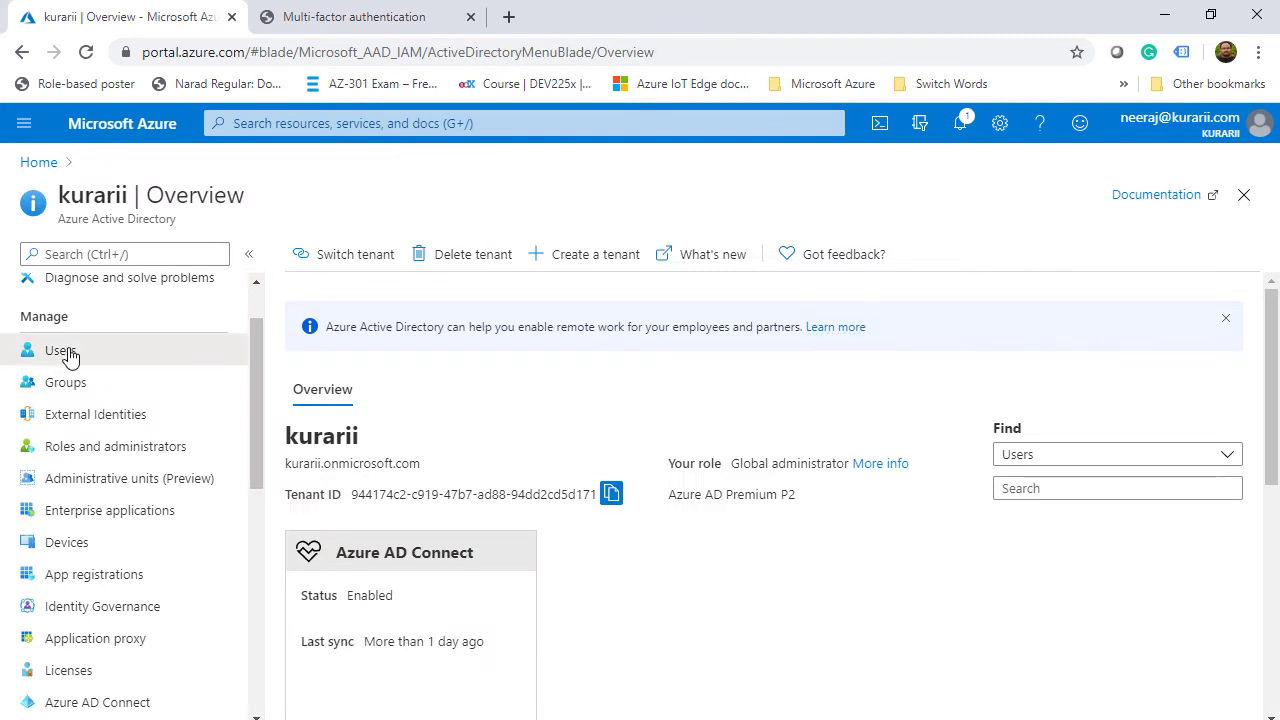
click(58, 351)
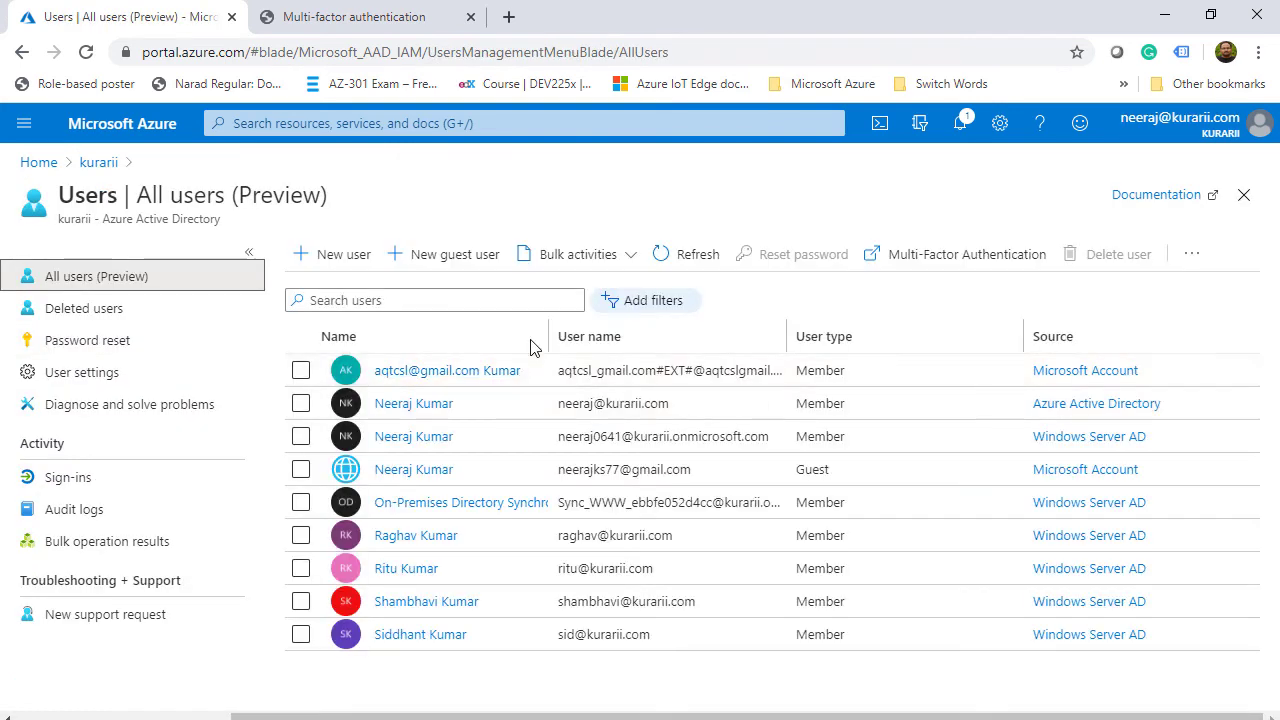
click(972, 262)
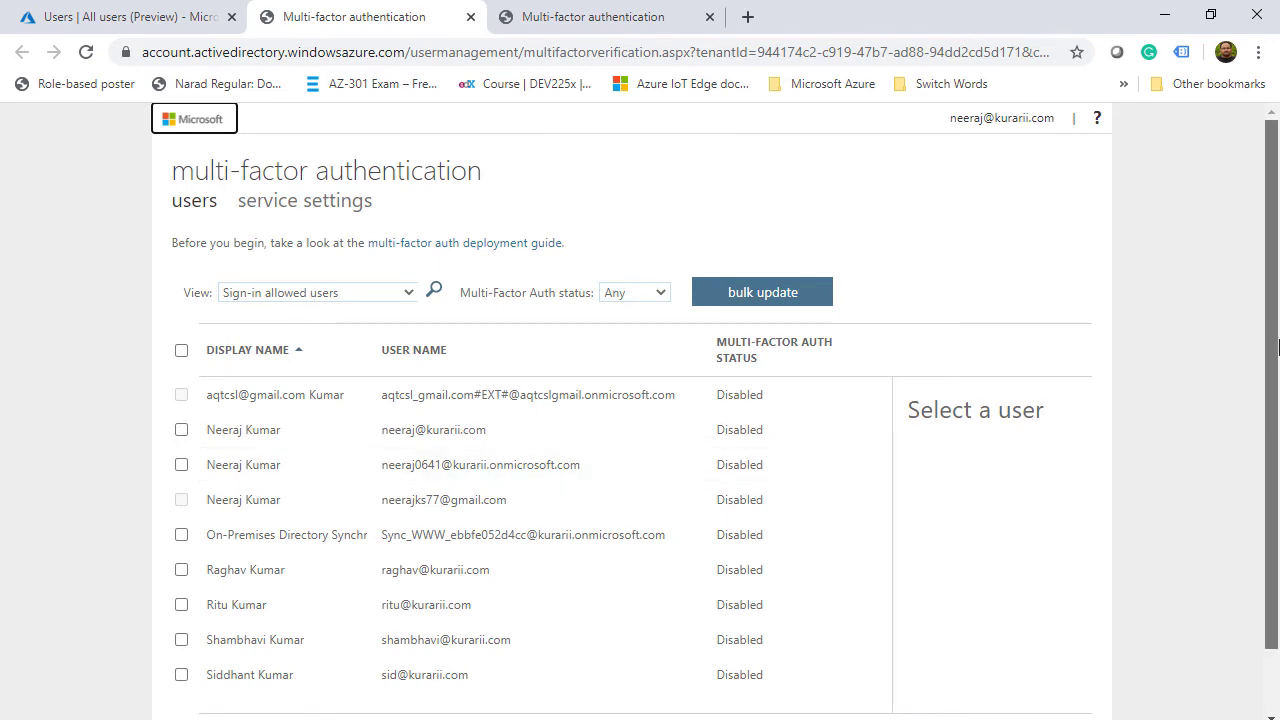
drag(1278, 346, 1278, 409)
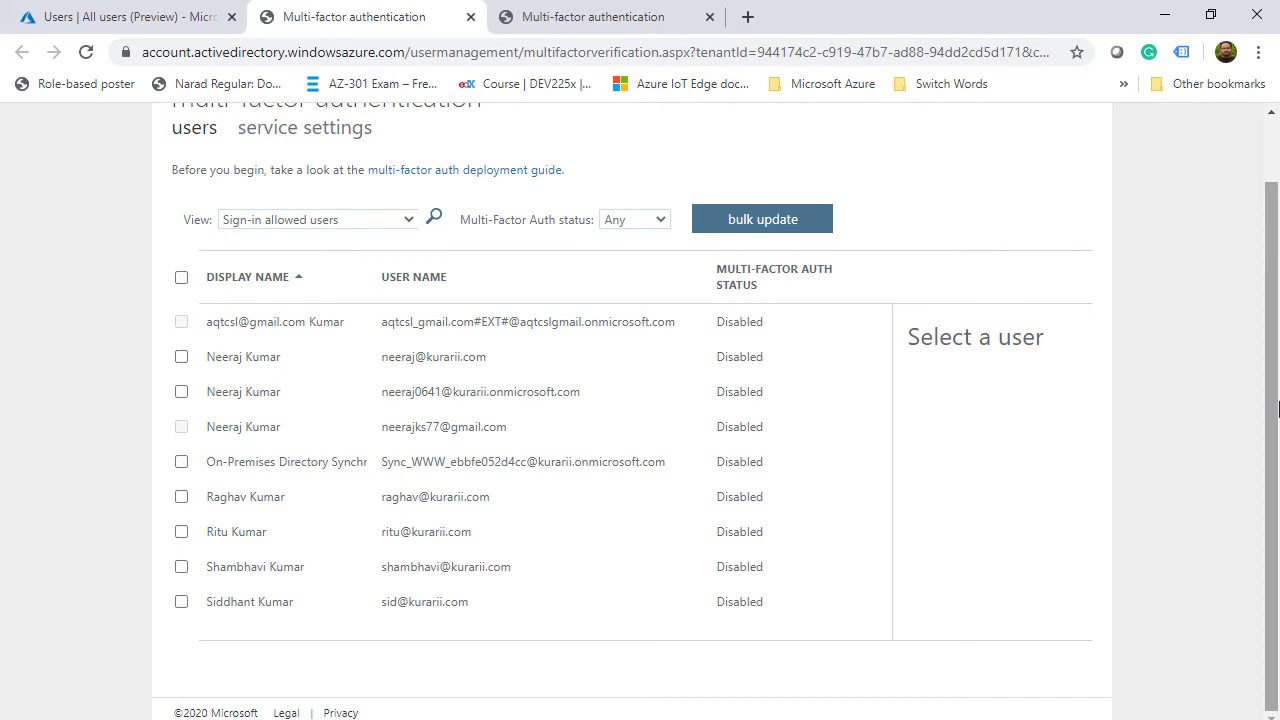
Enable multi-factor authentication for the one selected user so their status reads Enabled
click(181, 278)
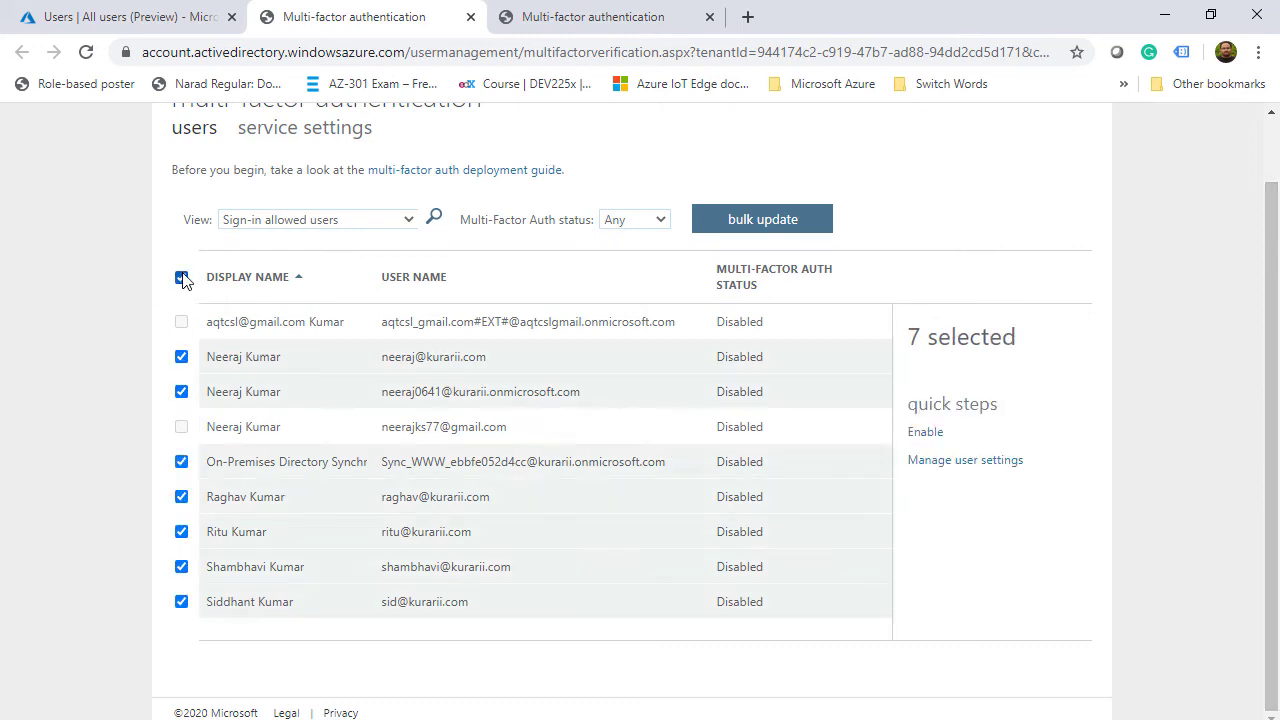
click(181, 278)
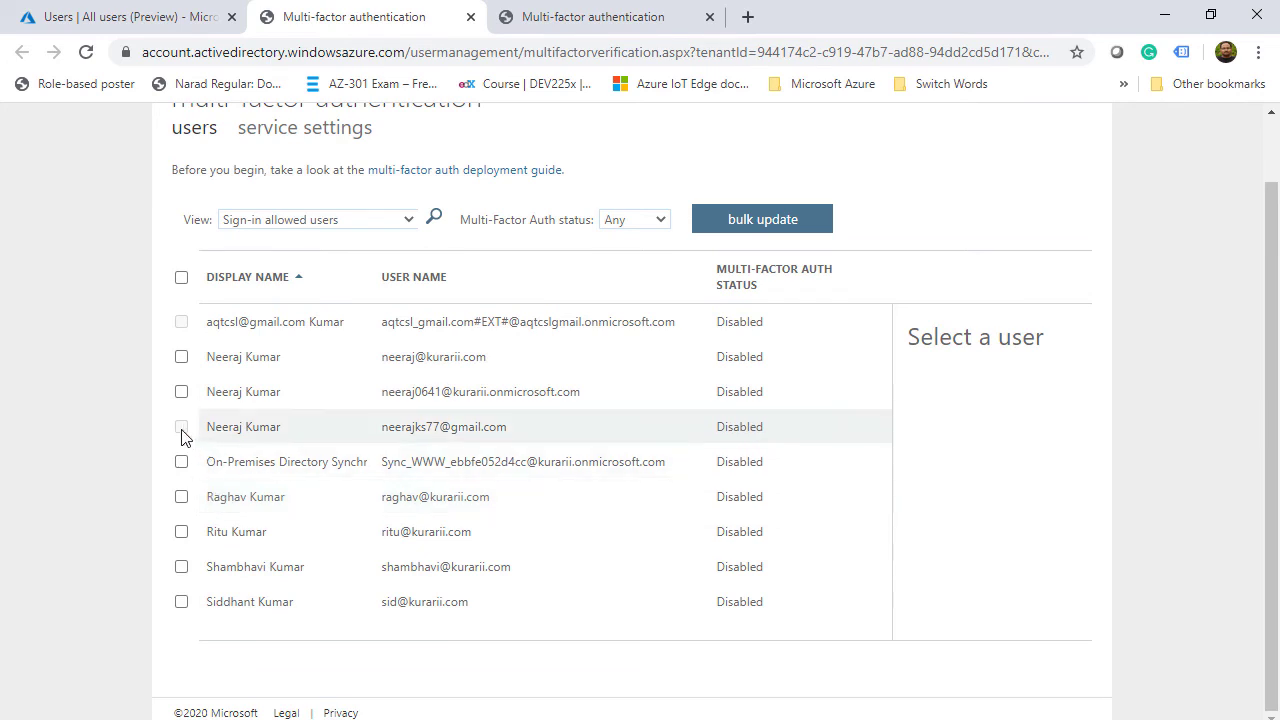
click(181, 497)
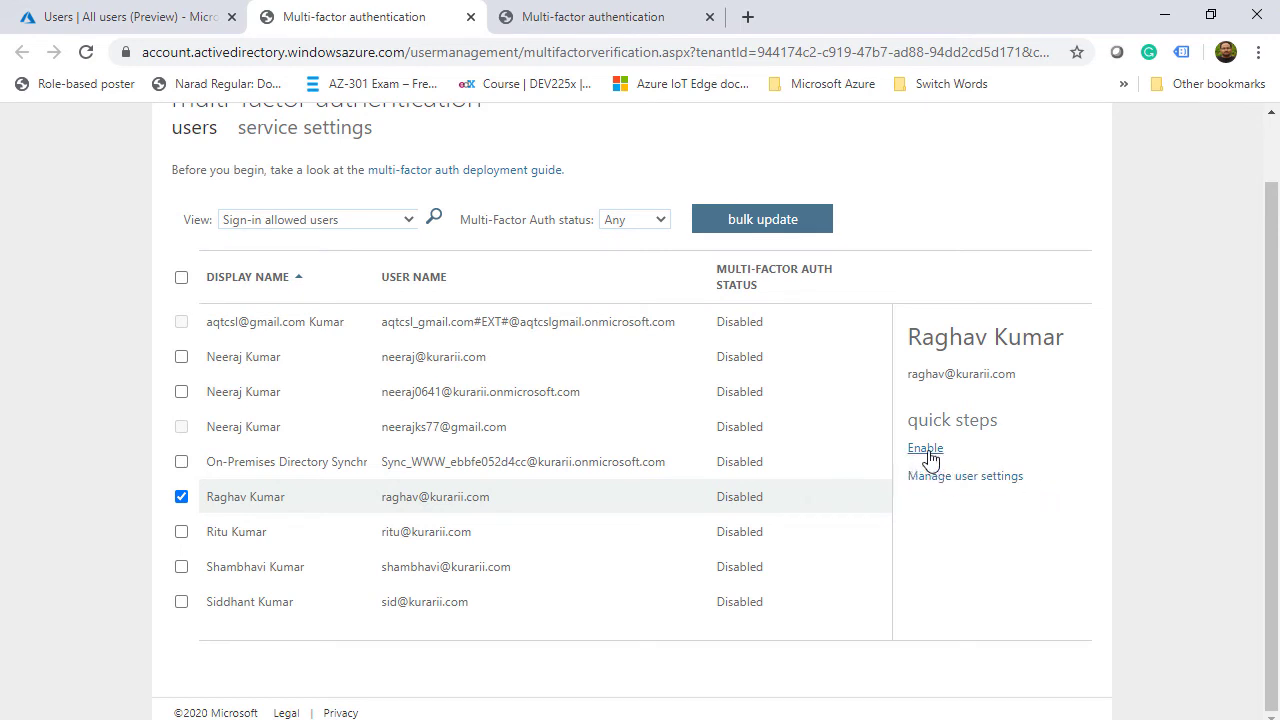
click(926, 449)
click(750, 512)
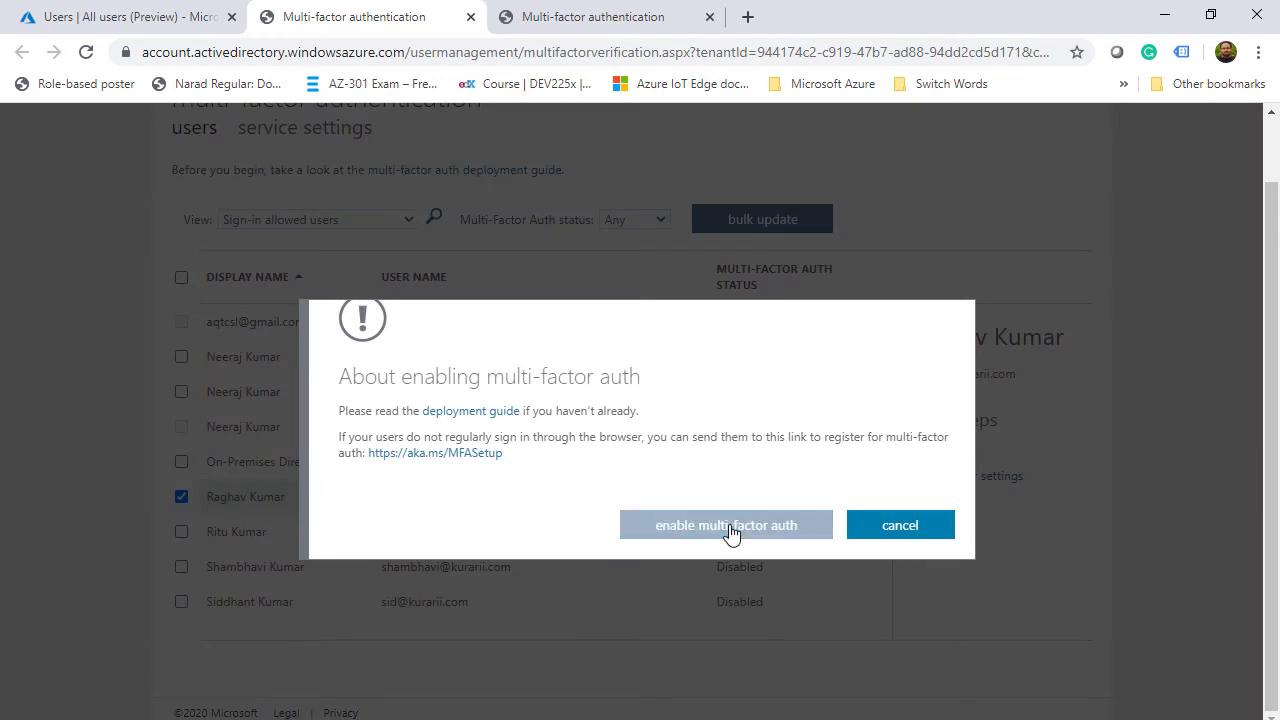
click(904, 492)
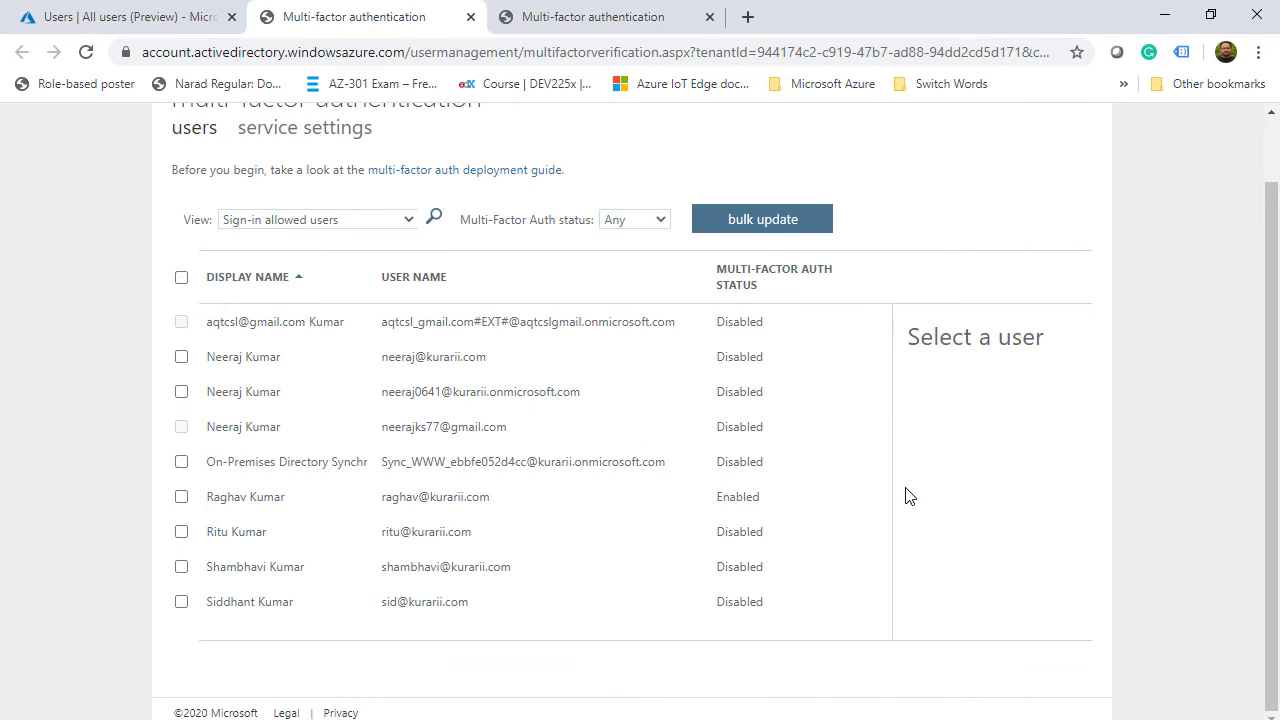
drag(1275, 261, 1275, 182)
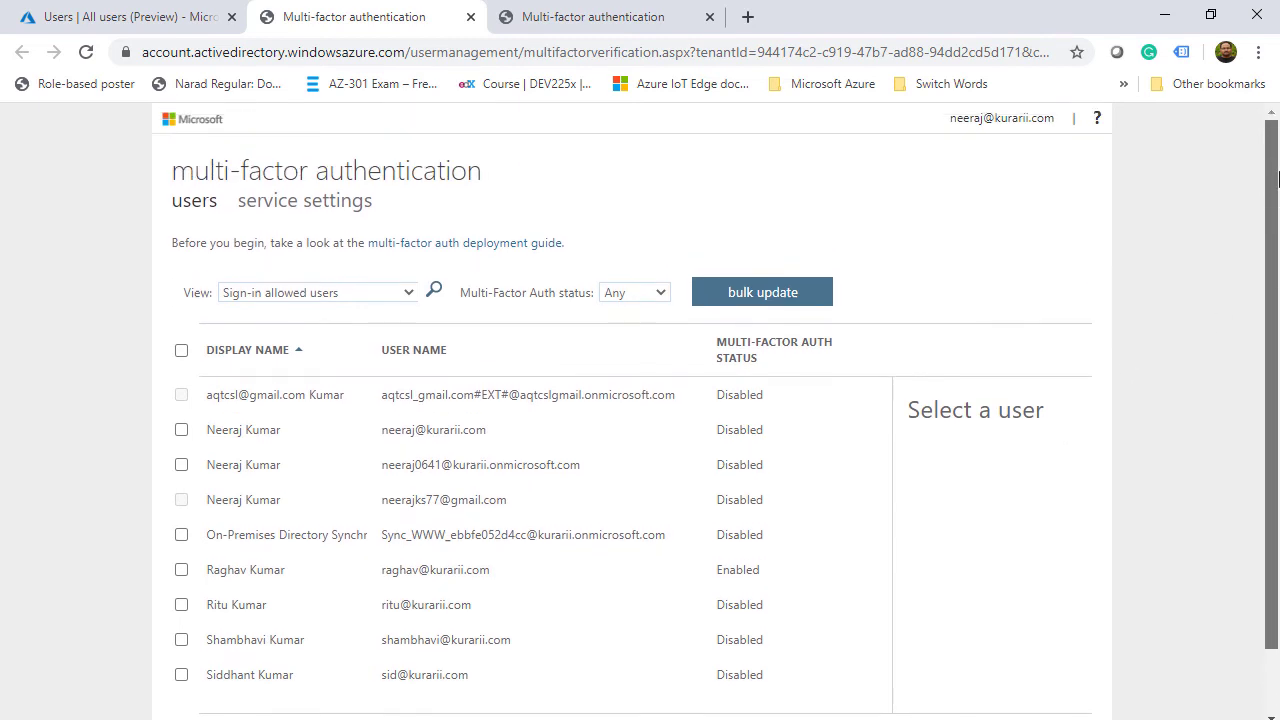
Sign in to the Azure portal as the second work account with its saved password
click(128, 17)
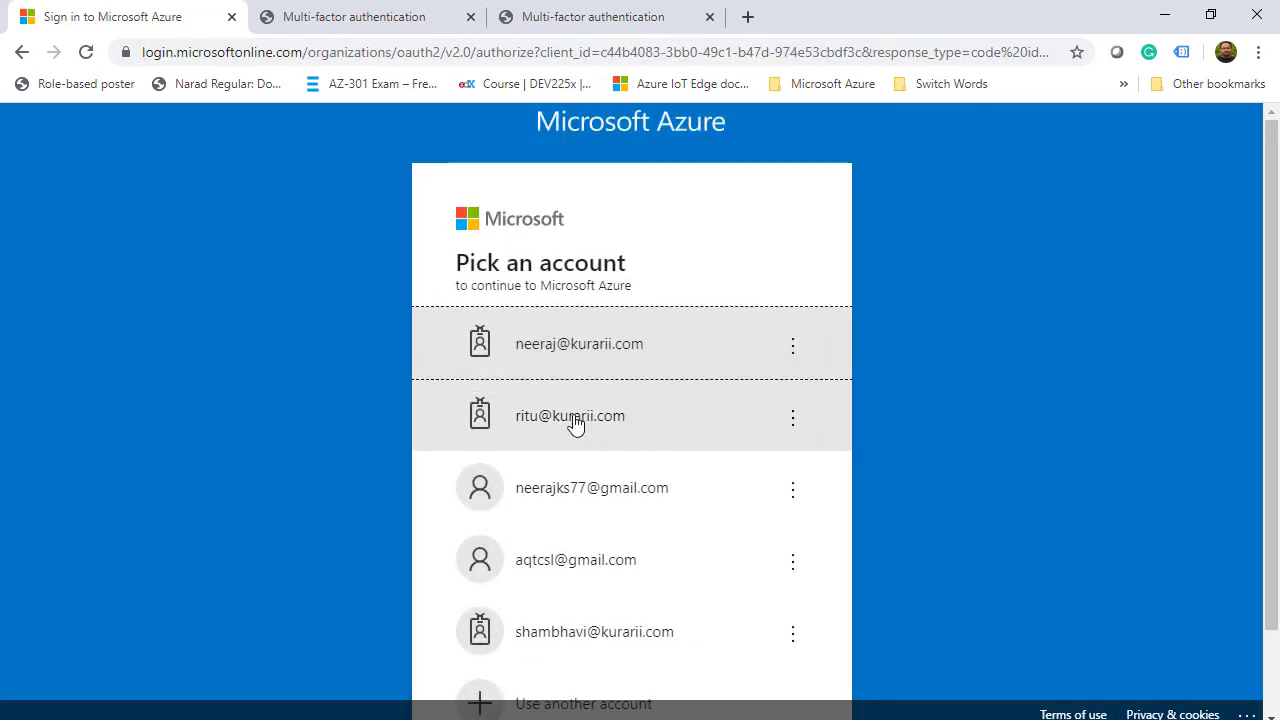
click(574, 424)
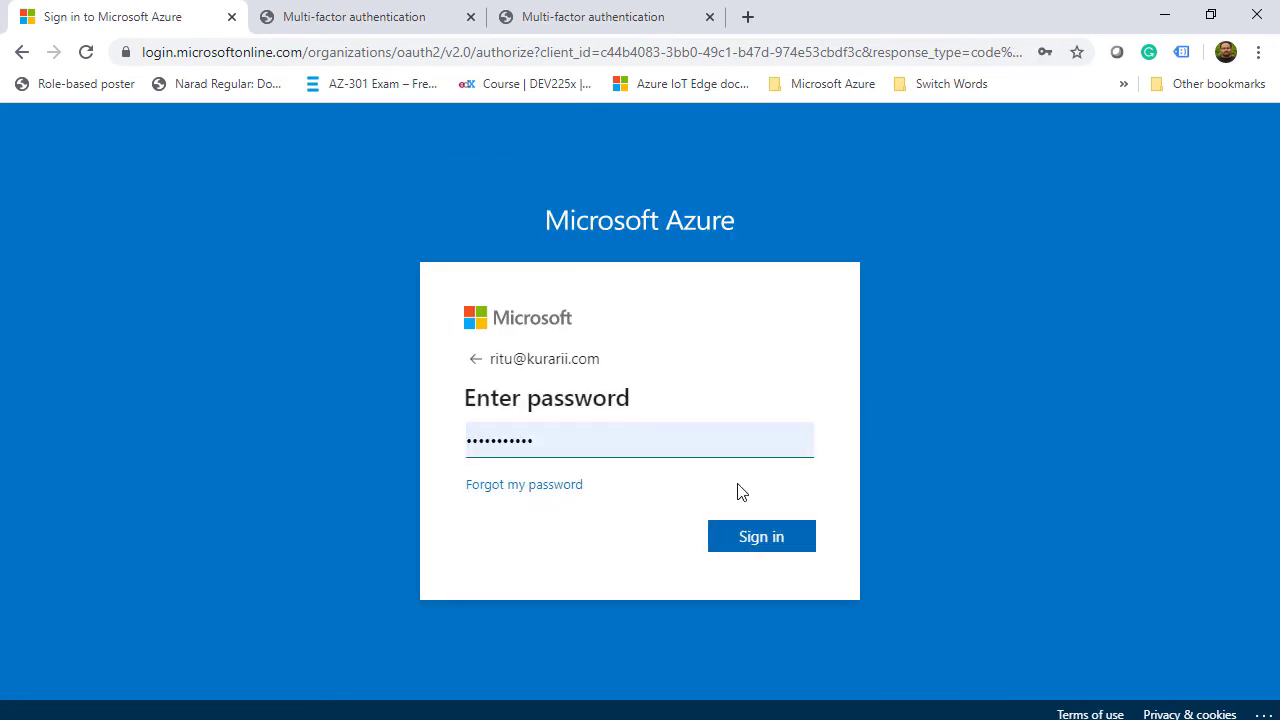
click(760, 537)
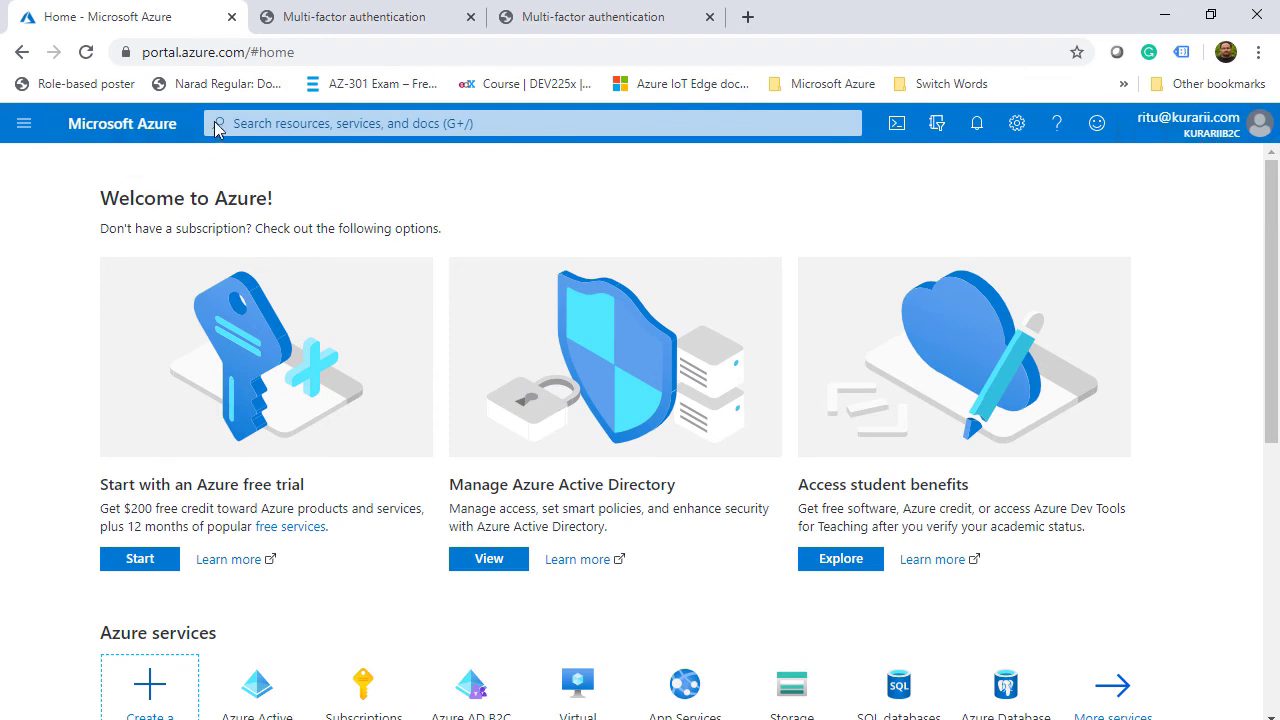
In Azure AD B2C, run the B2C_1_signupandsignin user flow to launch its sign-in page
click(245, 118)
click(455, 245)
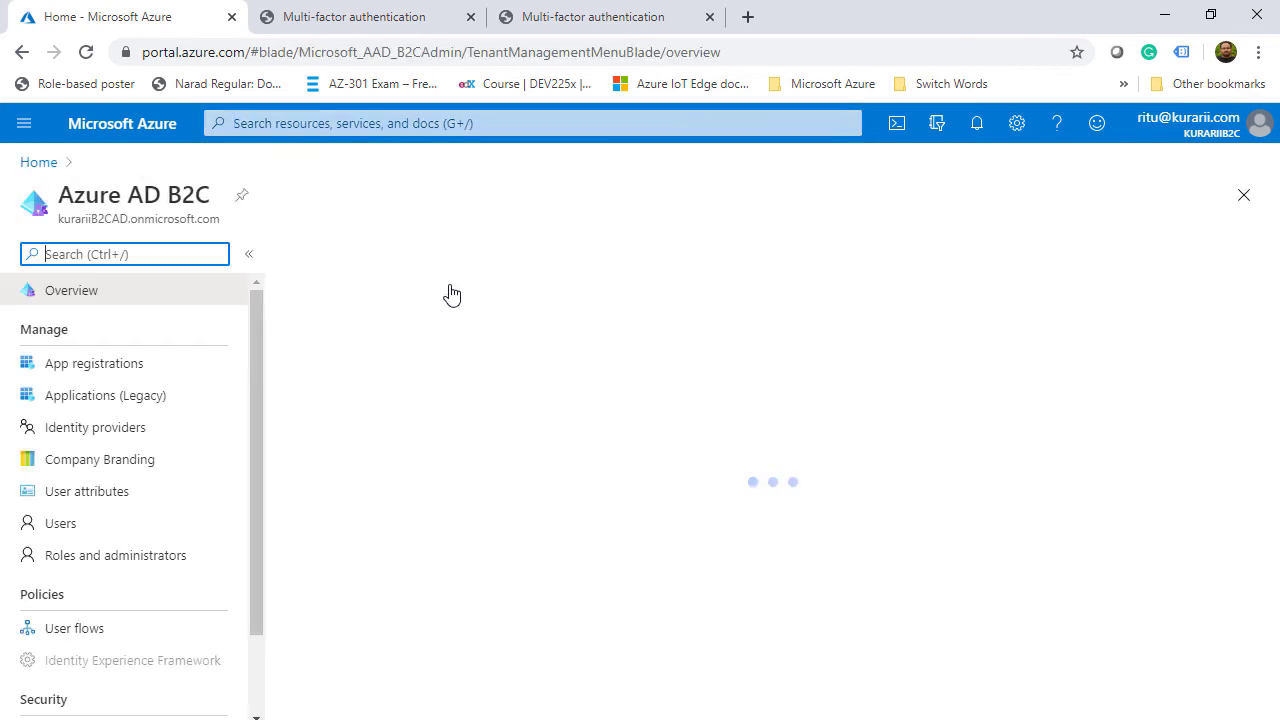
click(87, 632)
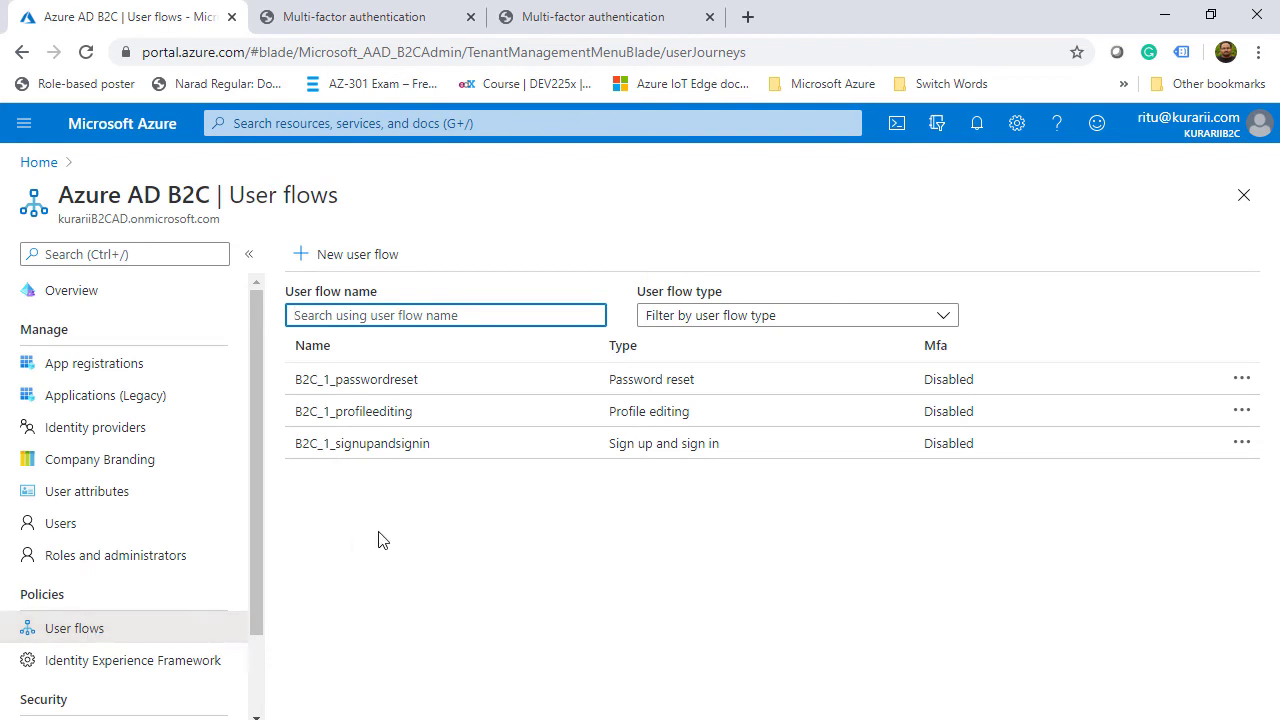
click(371, 448)
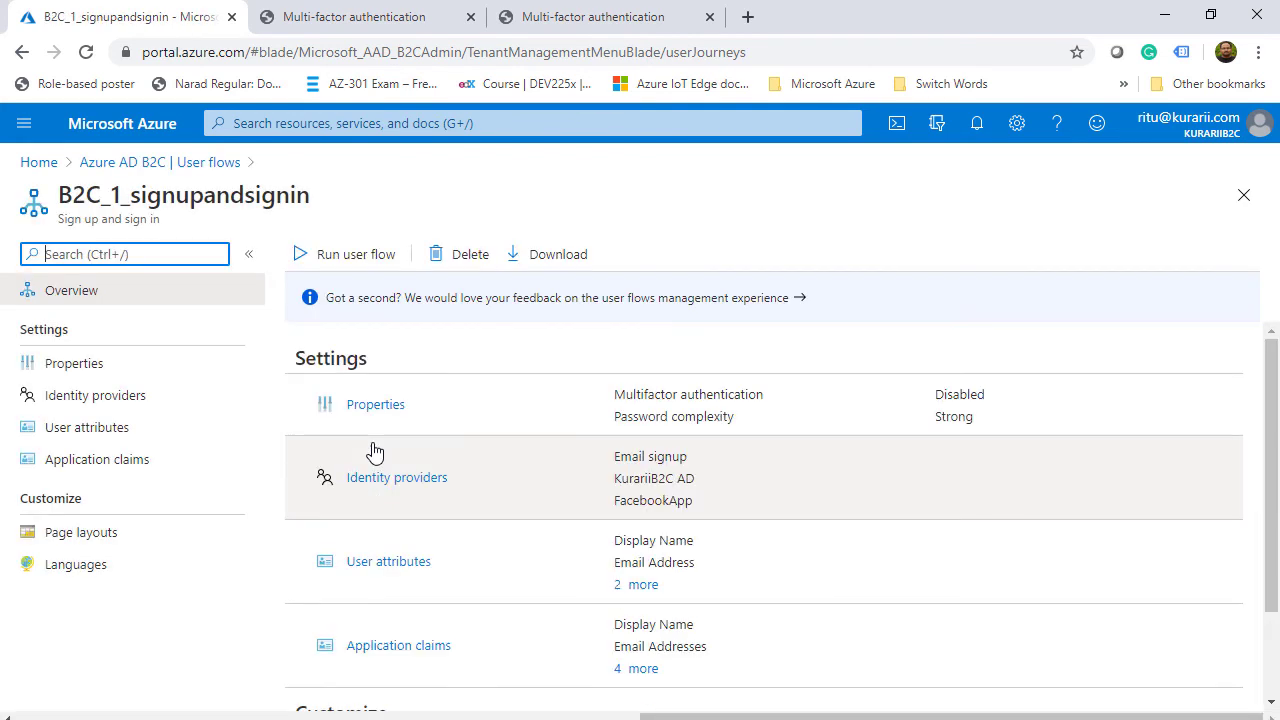
click(353, 256)
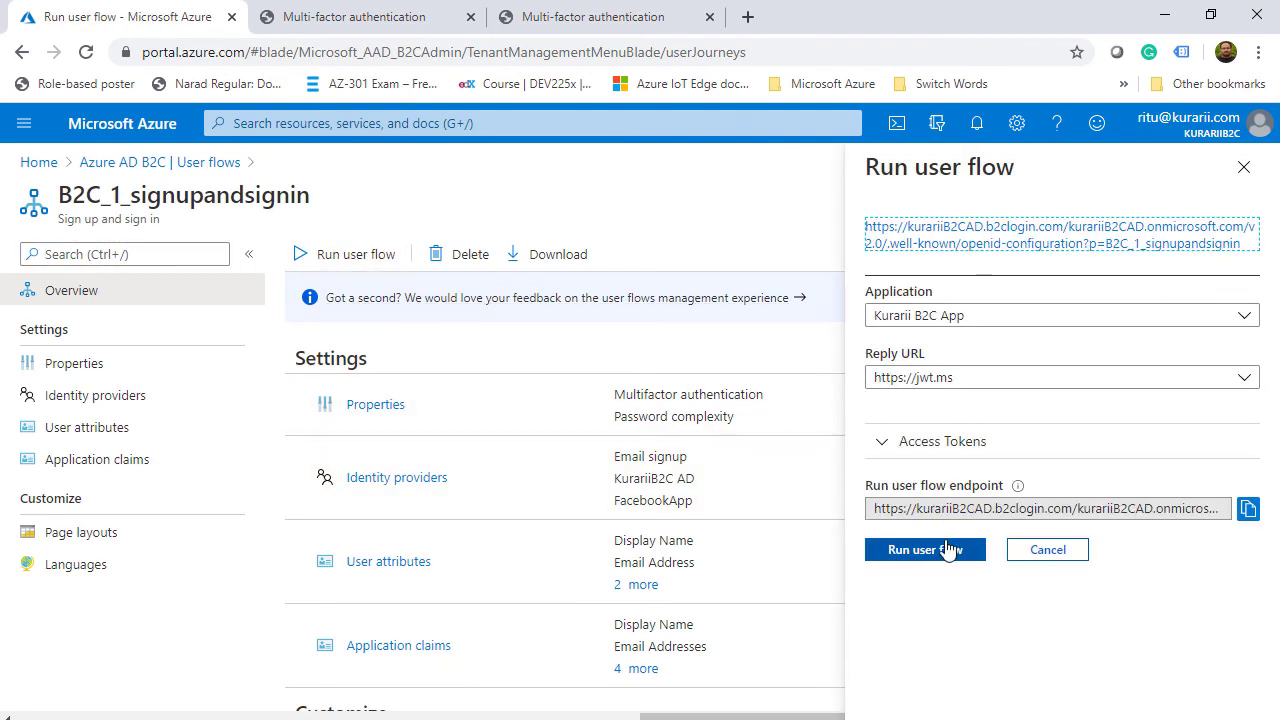
click(926, 553)
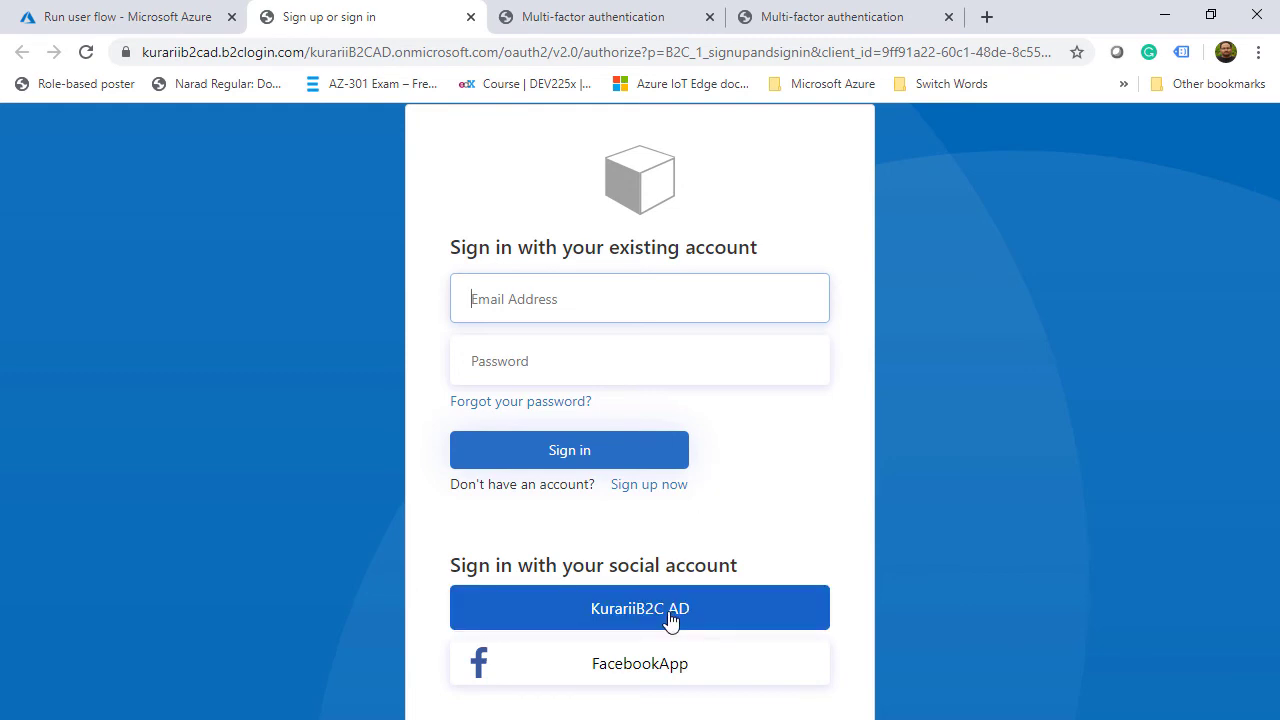
Sign in through the KurariiB2C AD provider and keep Authentication phone as the contact method
click(610, 622)
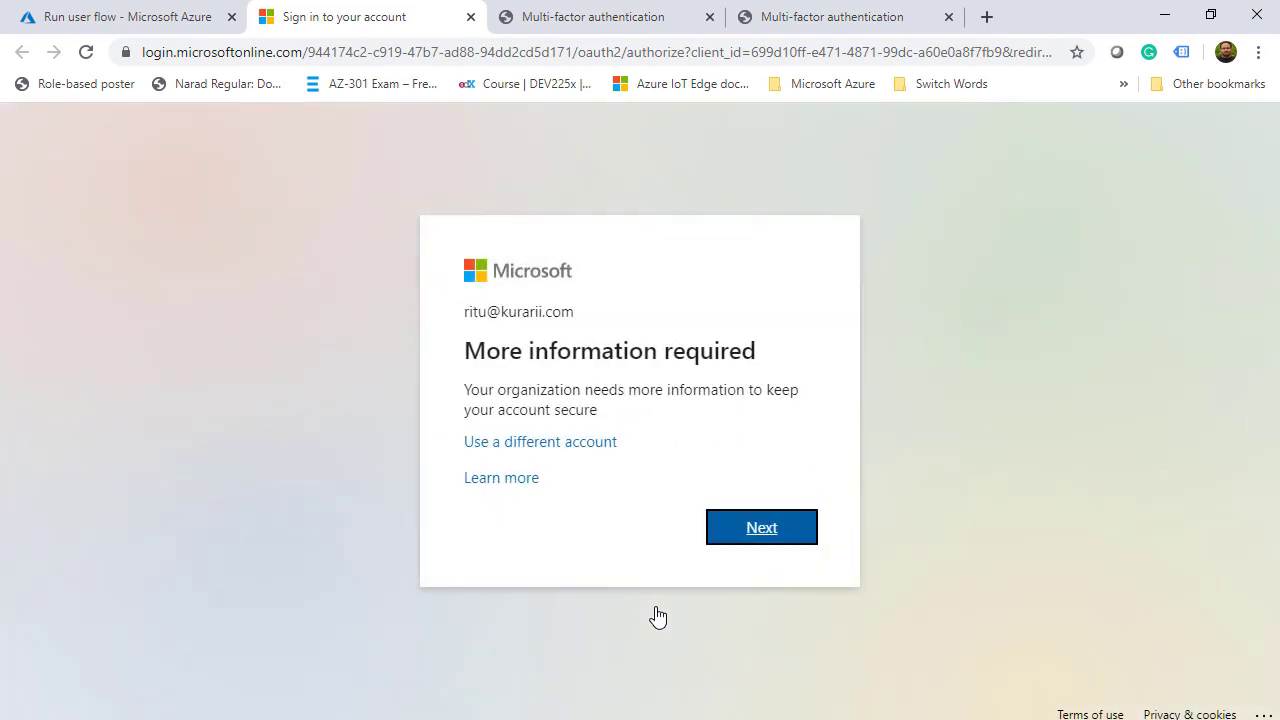
click(760, 535)
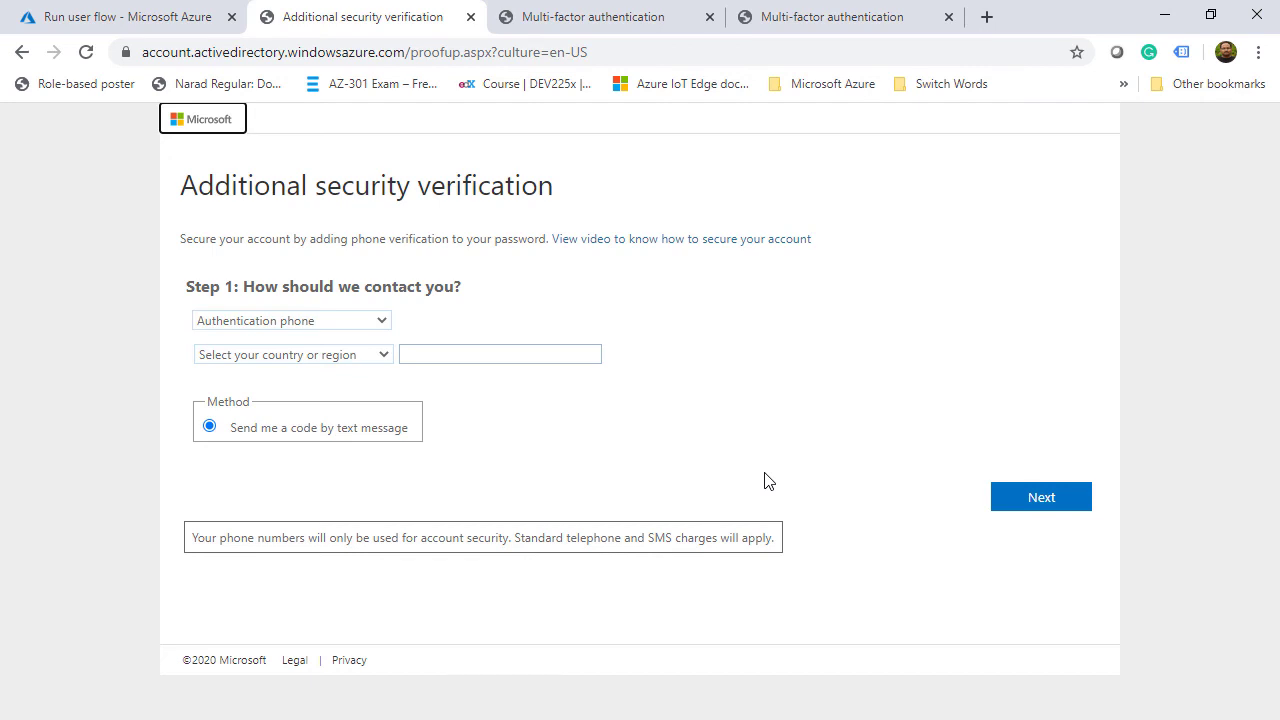
click(316, 322)
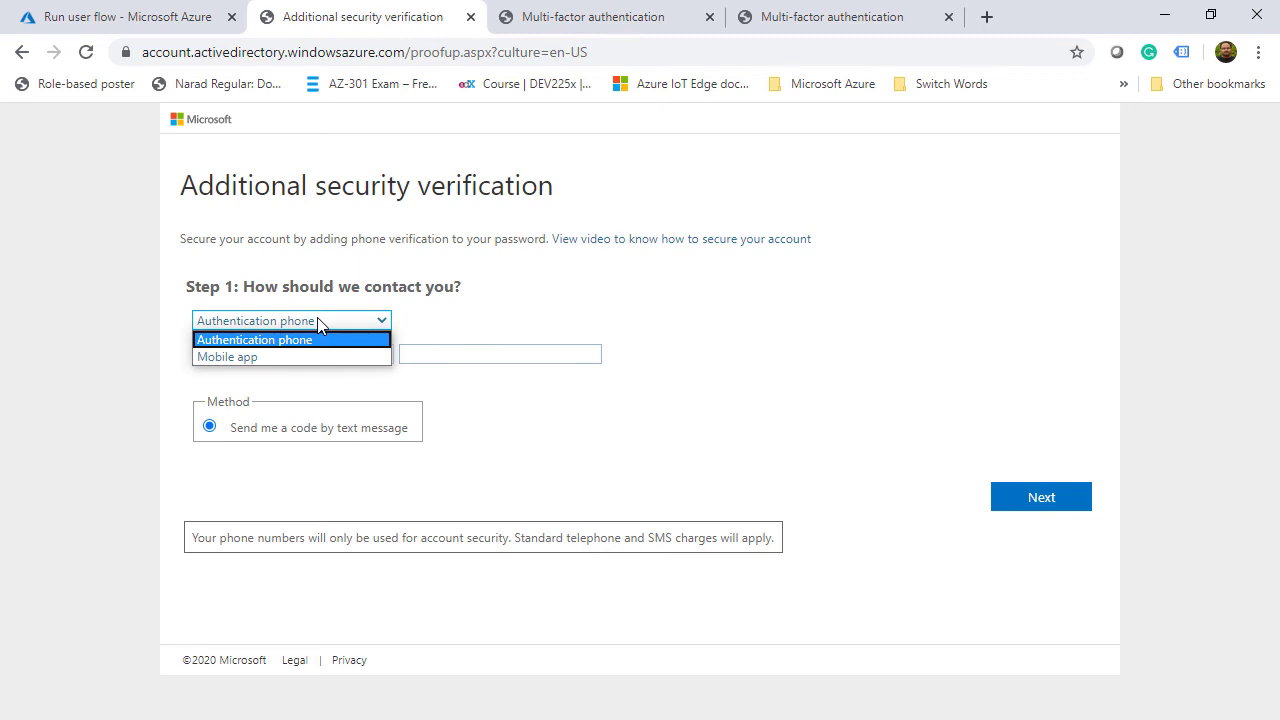
click(338, 322)
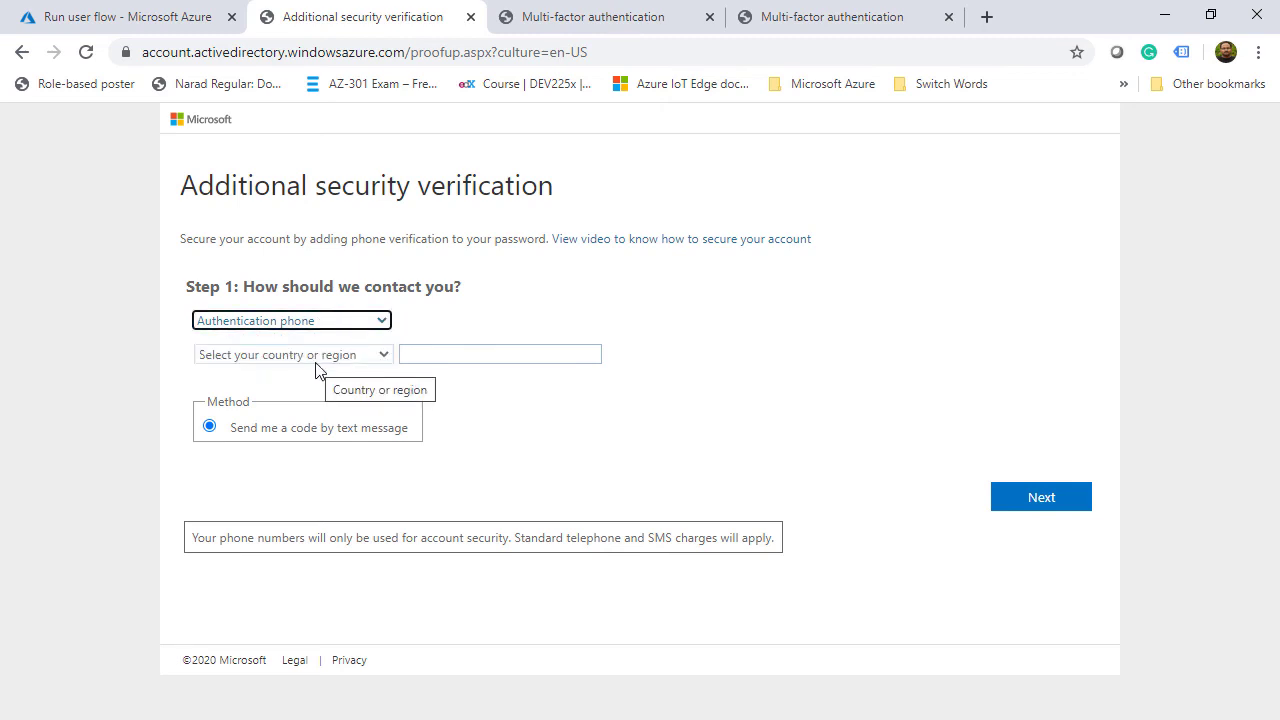
Set the country to United States (+1), enter the phone number, and request a text code
click(329, 354)
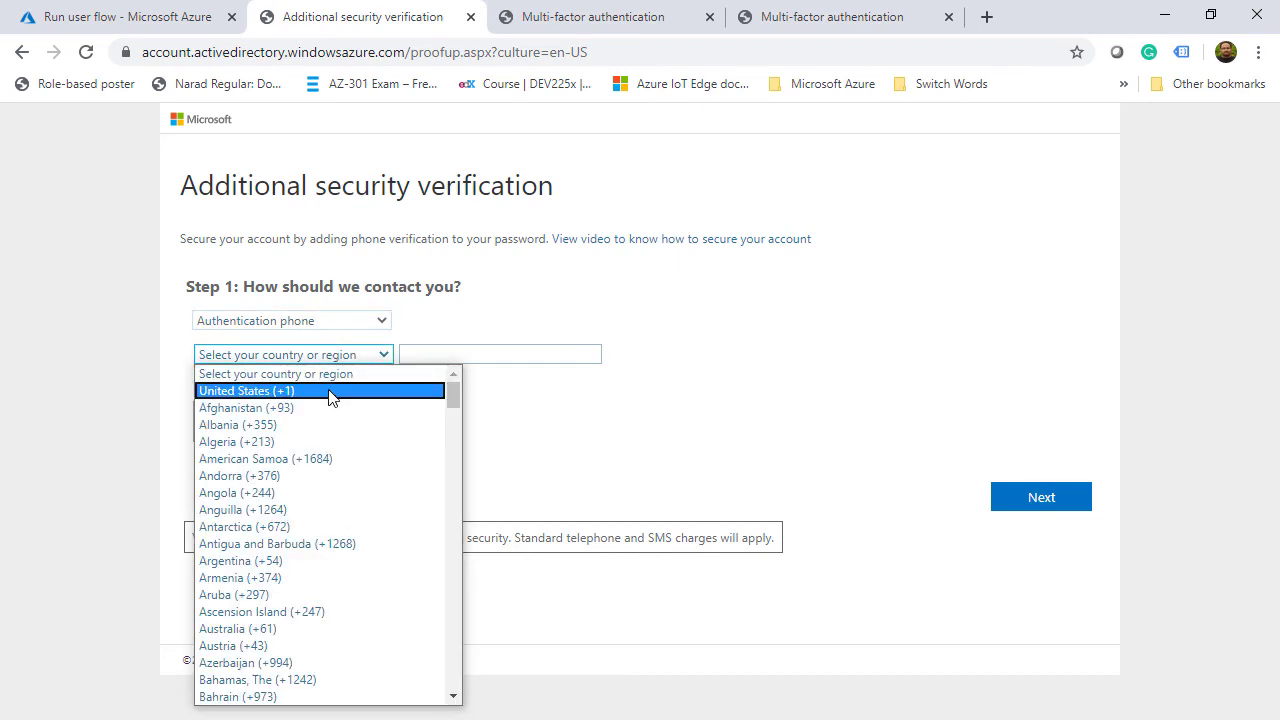
click(329, 391)
click(444, 357)
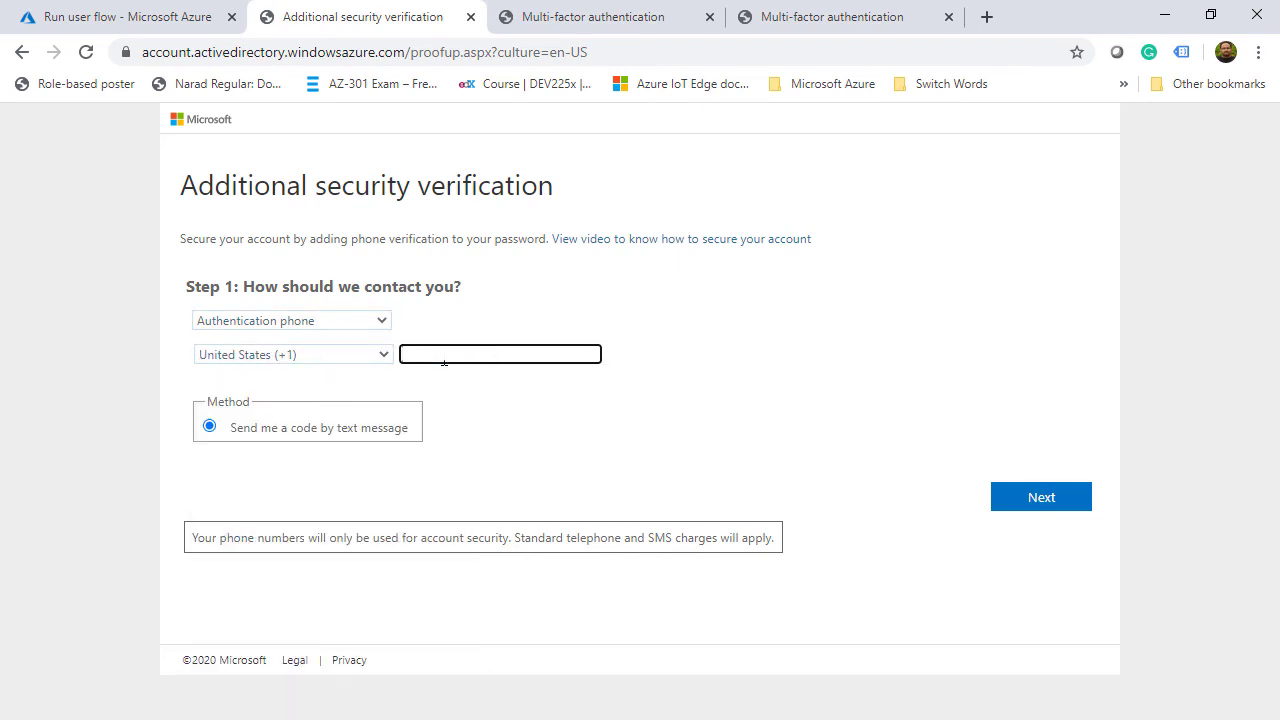
double_click(444, 356)
click(486, 410)
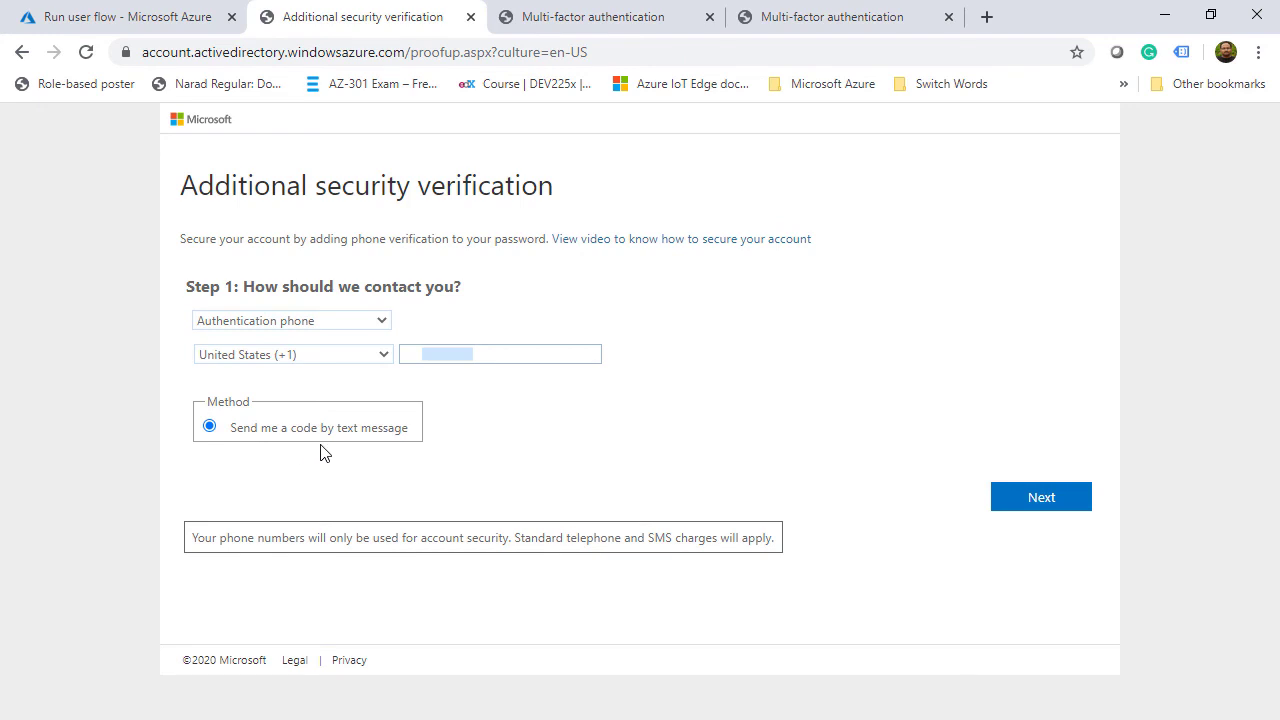
click(1041, 498)
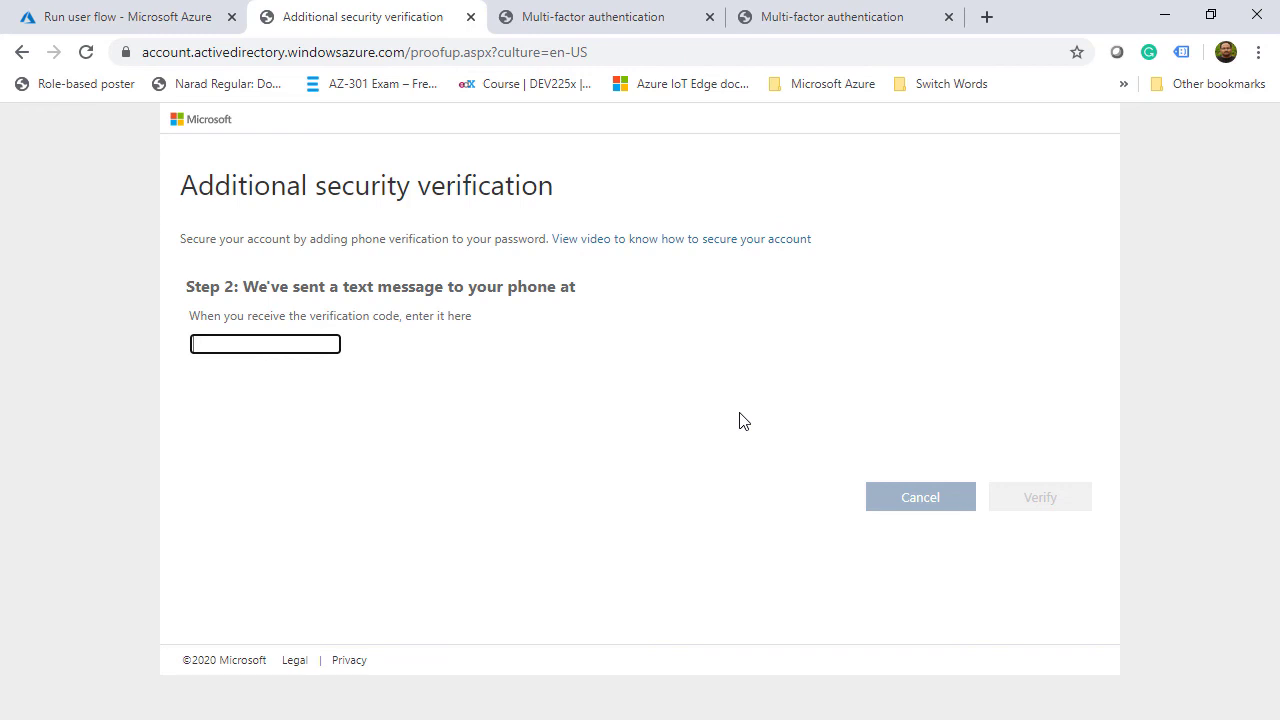
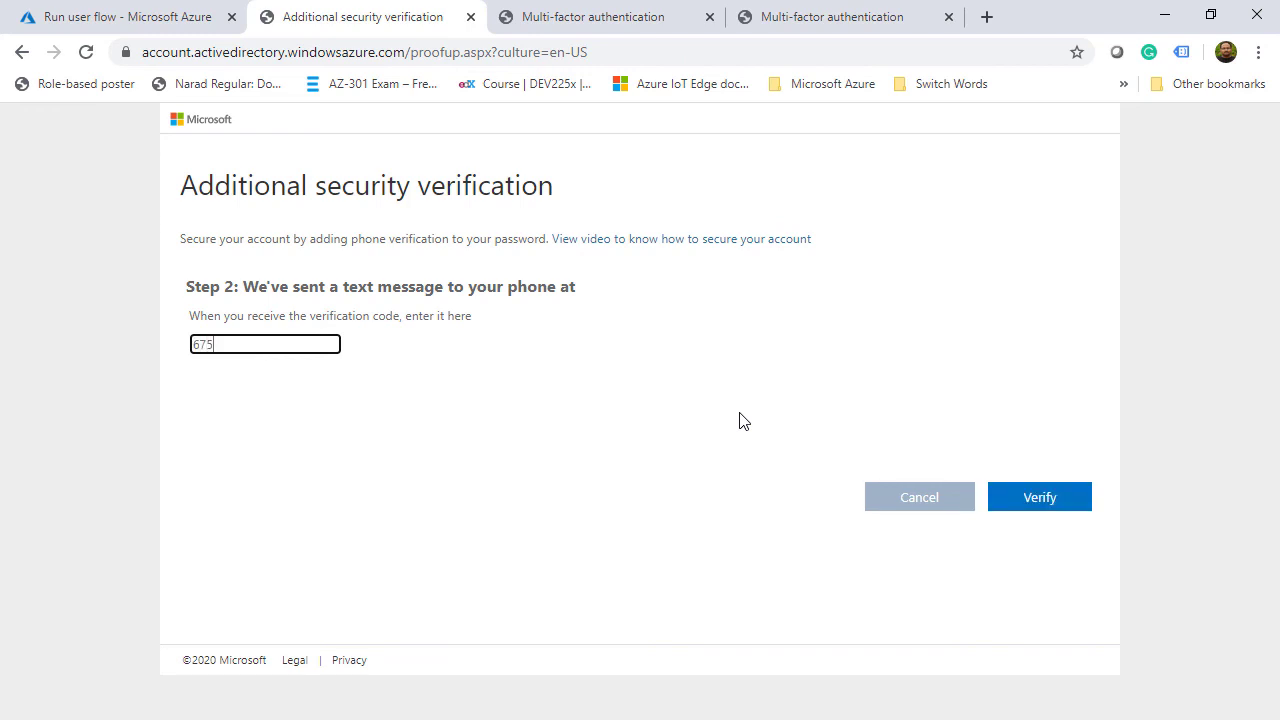
Enter the texted verification code, verify it, and finish the security verification setup
click(1046, 497)
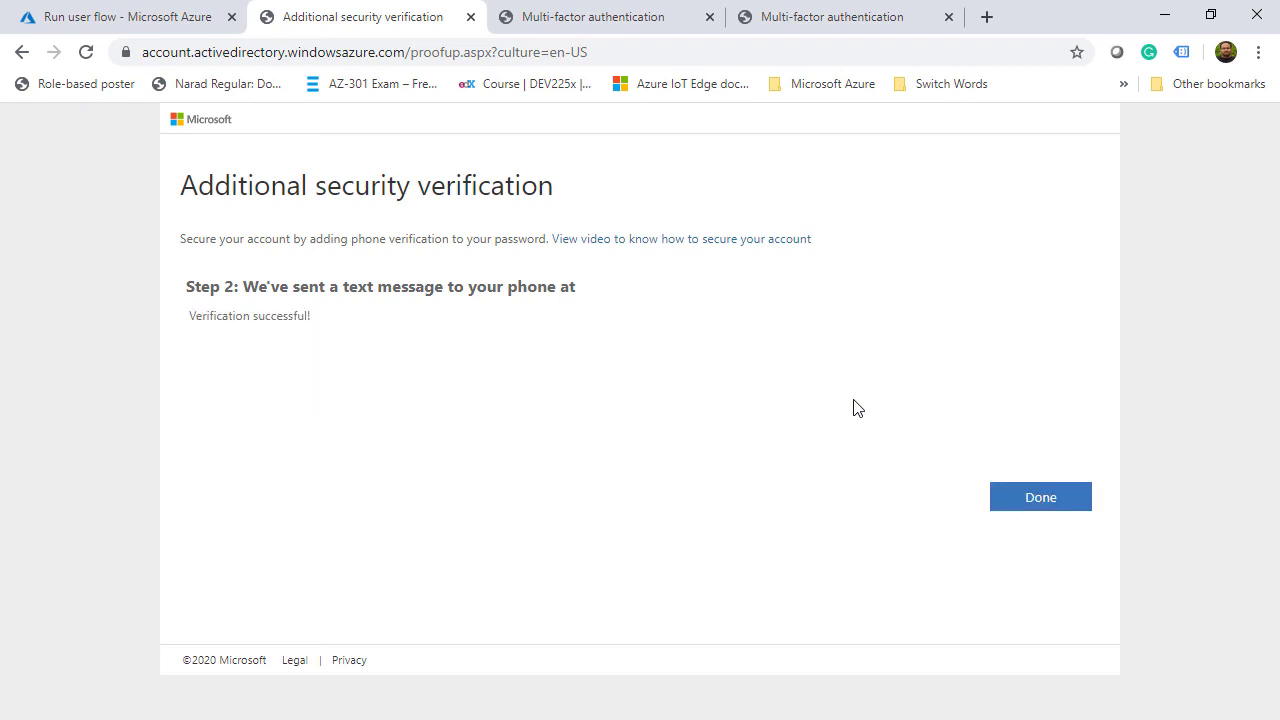
click(1043, 500)
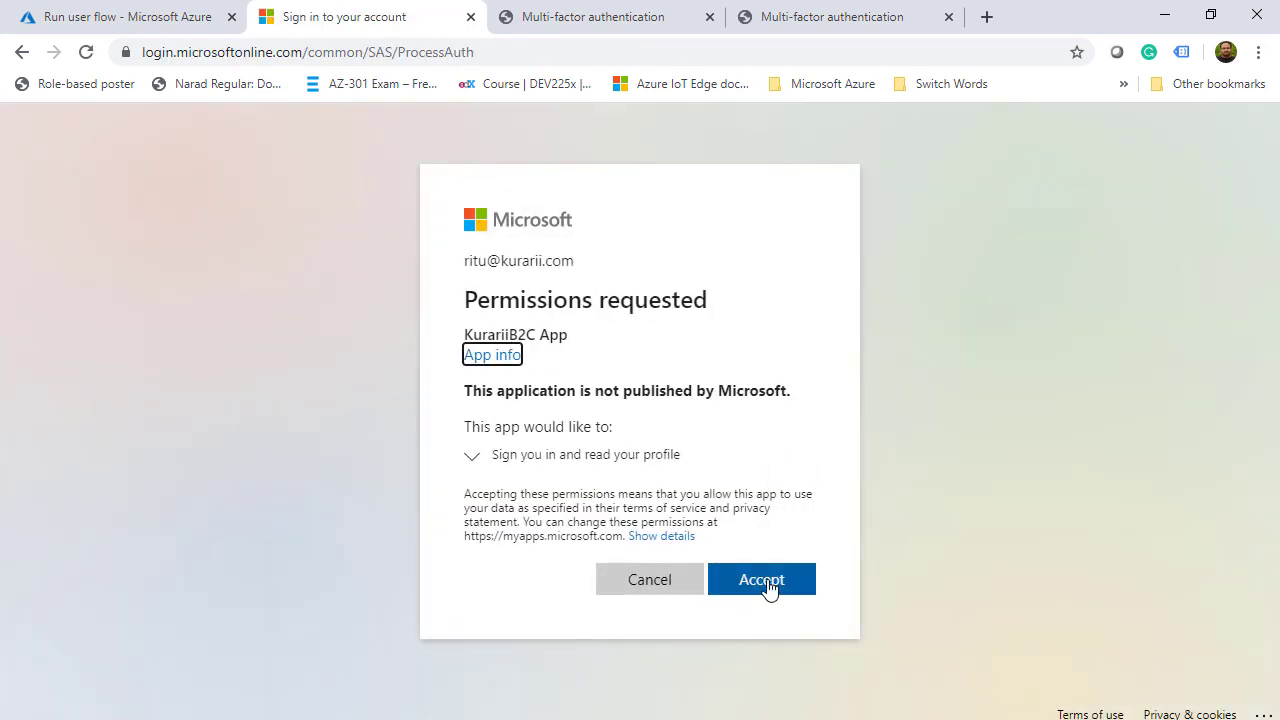
Accept the KurariiB2C App permissions and scroll through the decoded ID token on jwt.ms
click(765, 583)
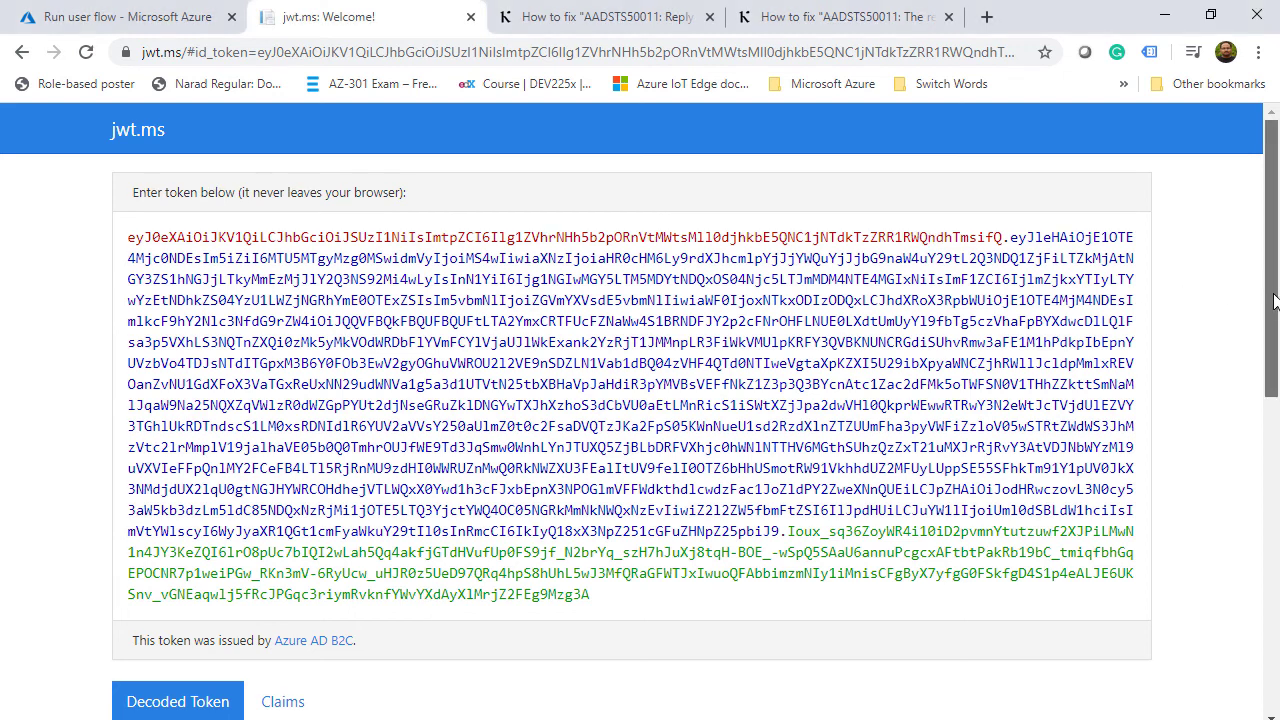
drag(1274, 312, 1274, 405)
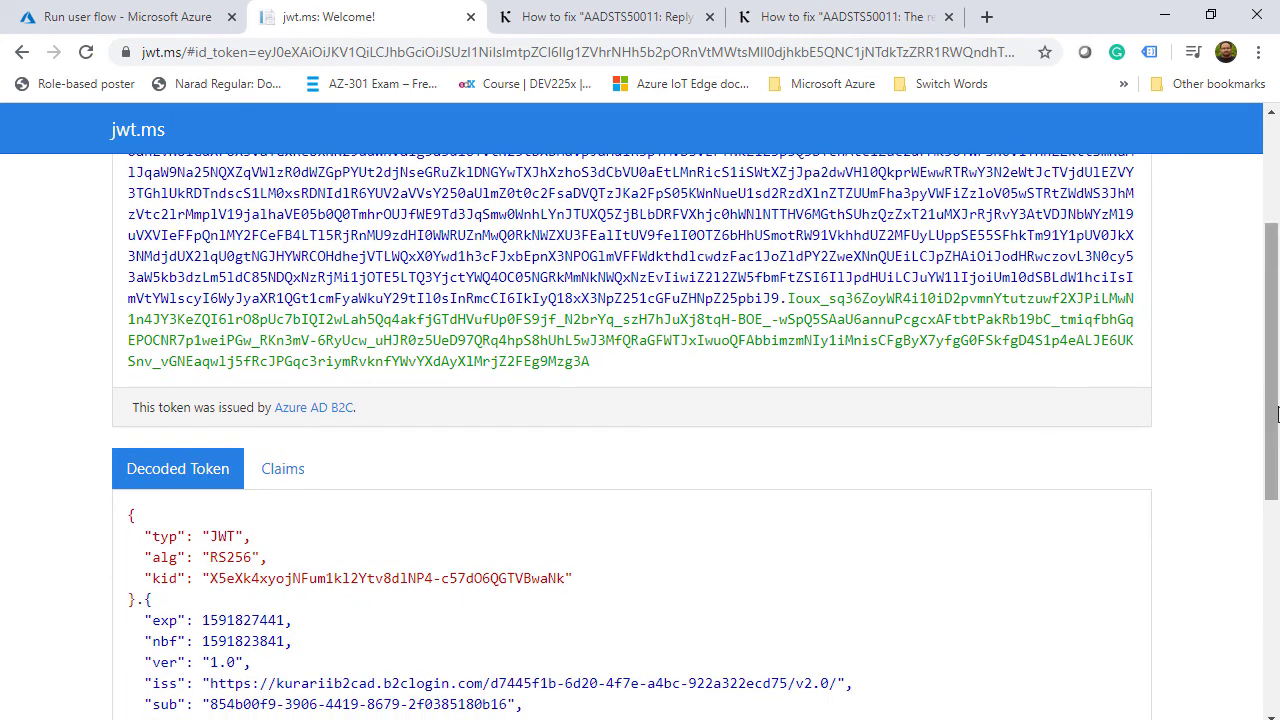
drag(1277, 413, 1270, 490)
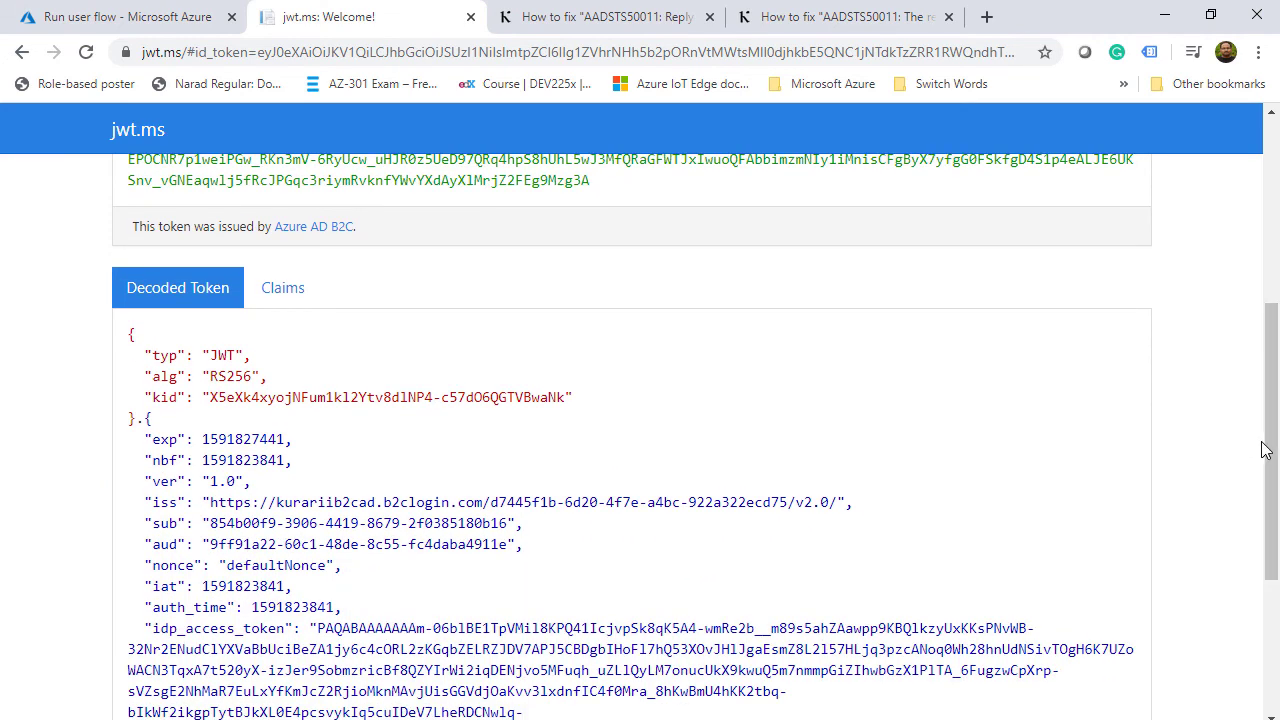
drag(1275, 445, 1275, 263)
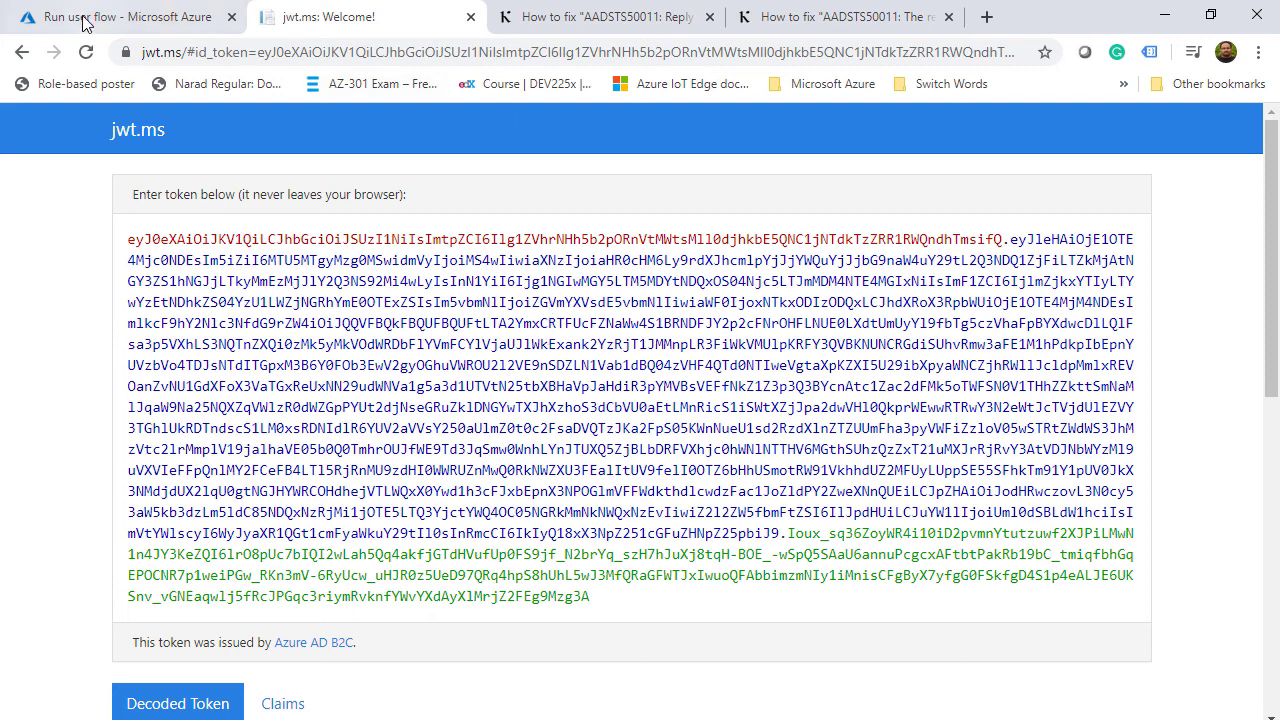
Sign out of the current account from the Run user flow page
click(35, 17)
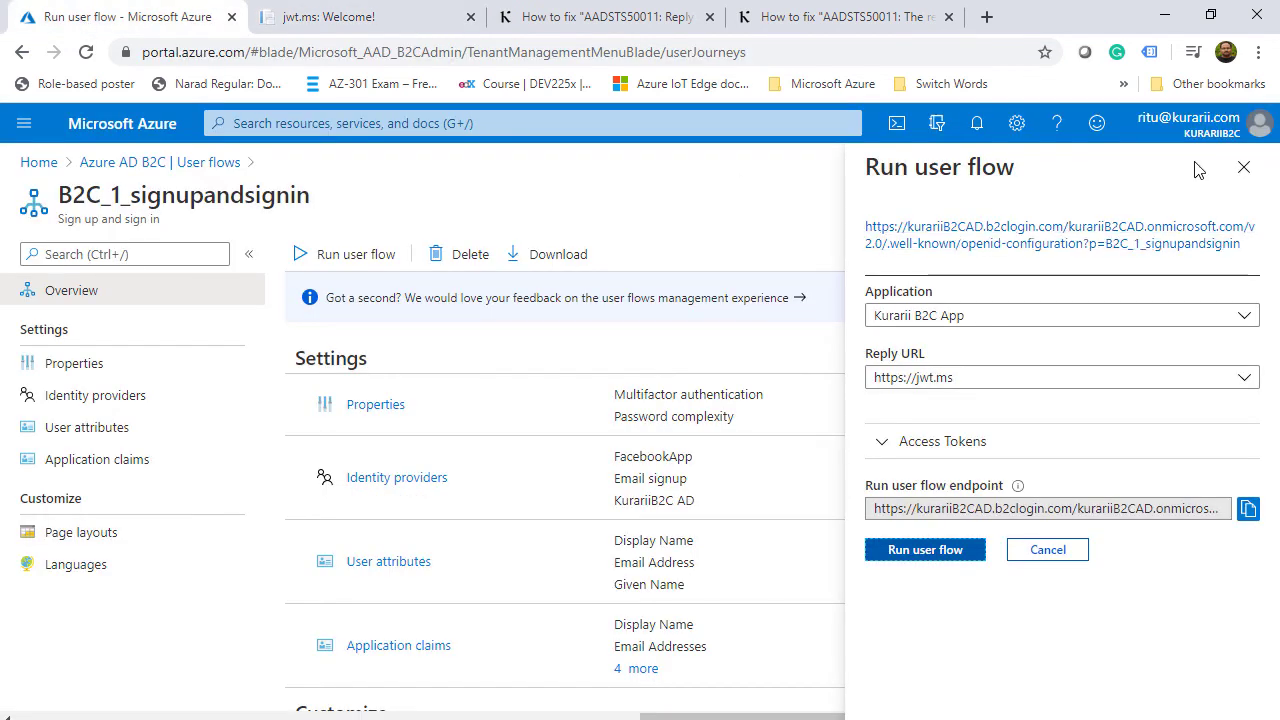
click(1213, 128)
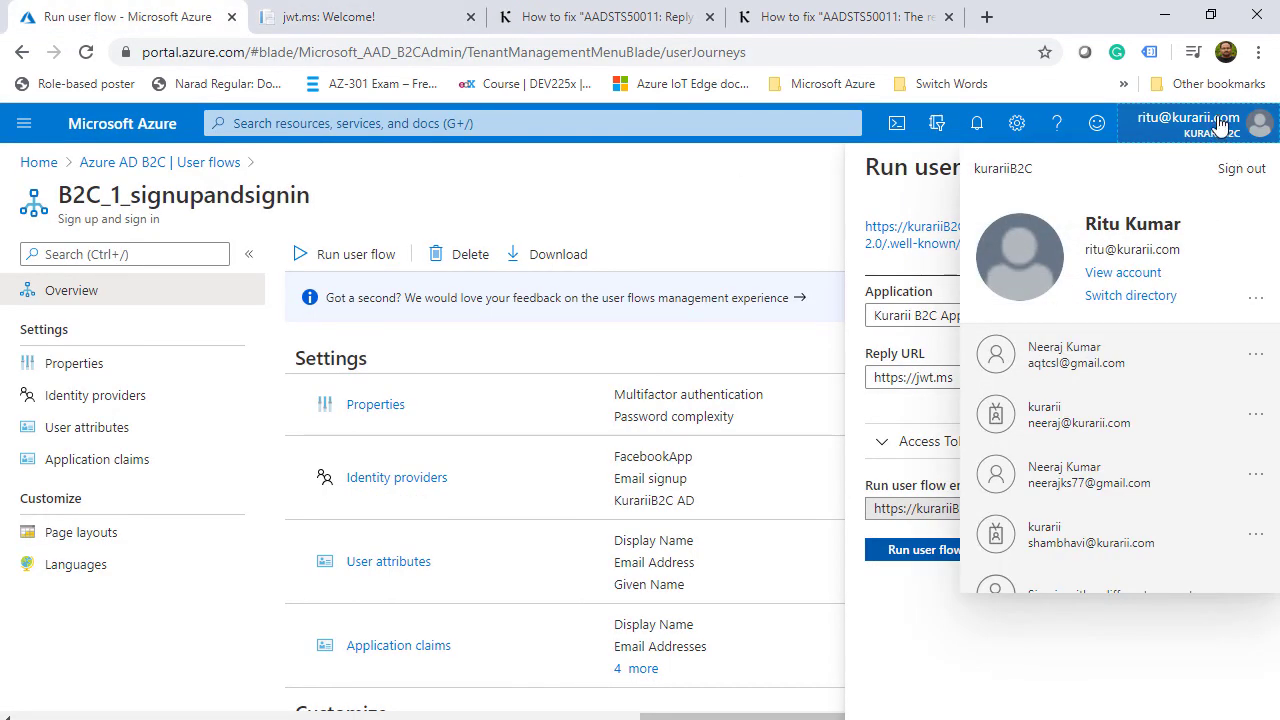
click(1241, 168)
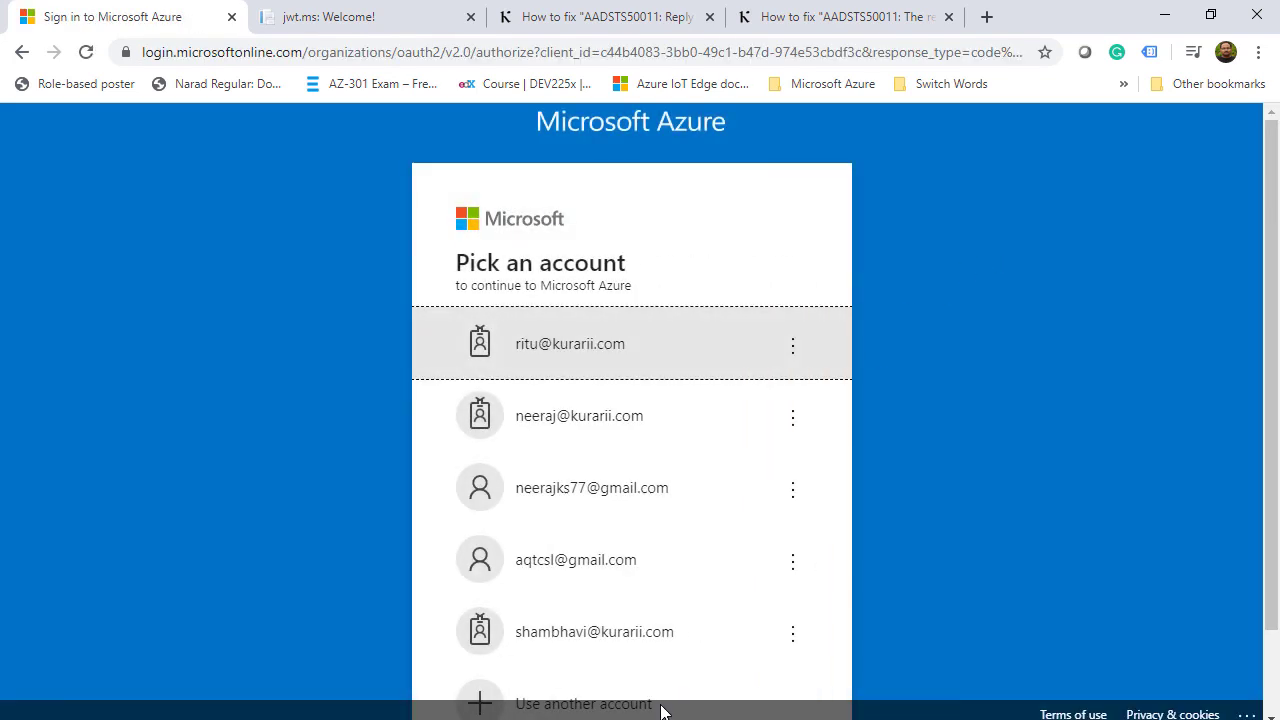
Sign in with another account, entering the second user's sign-in name and saved password
click(570, 703)
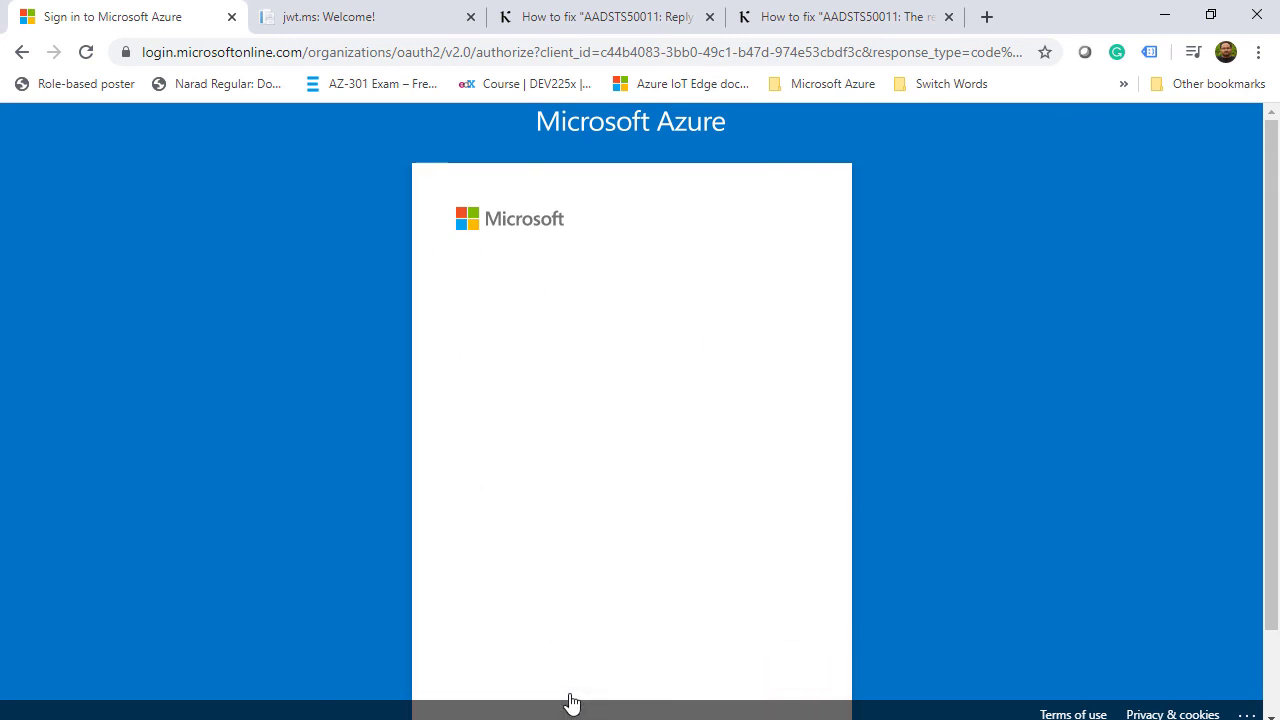
double_click(490, 368)
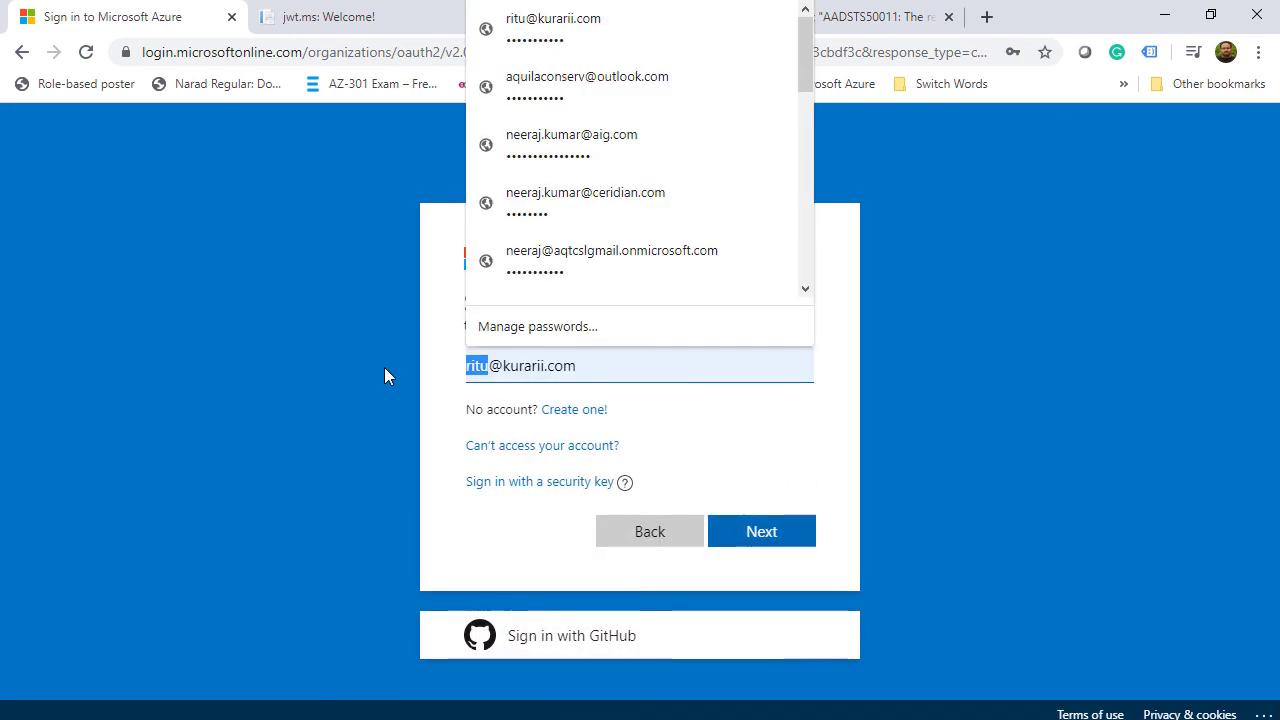
text(raghav)
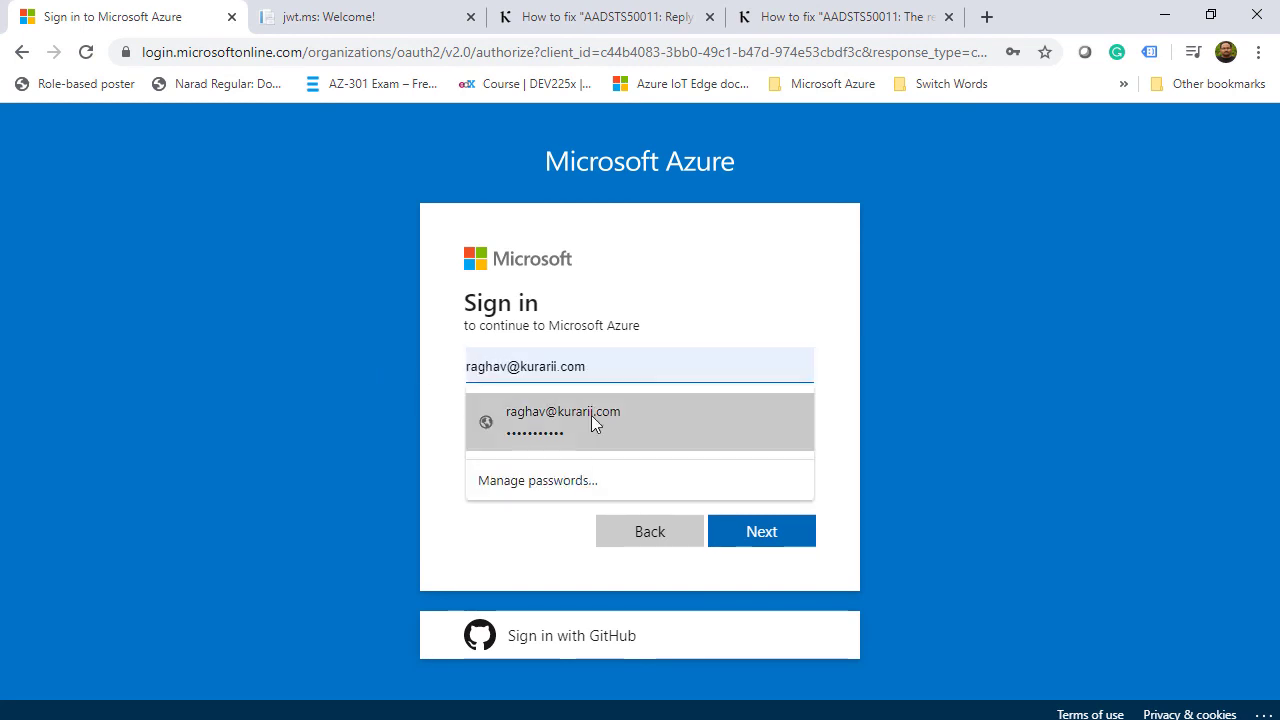
click(591, 415)
click(767, 540)
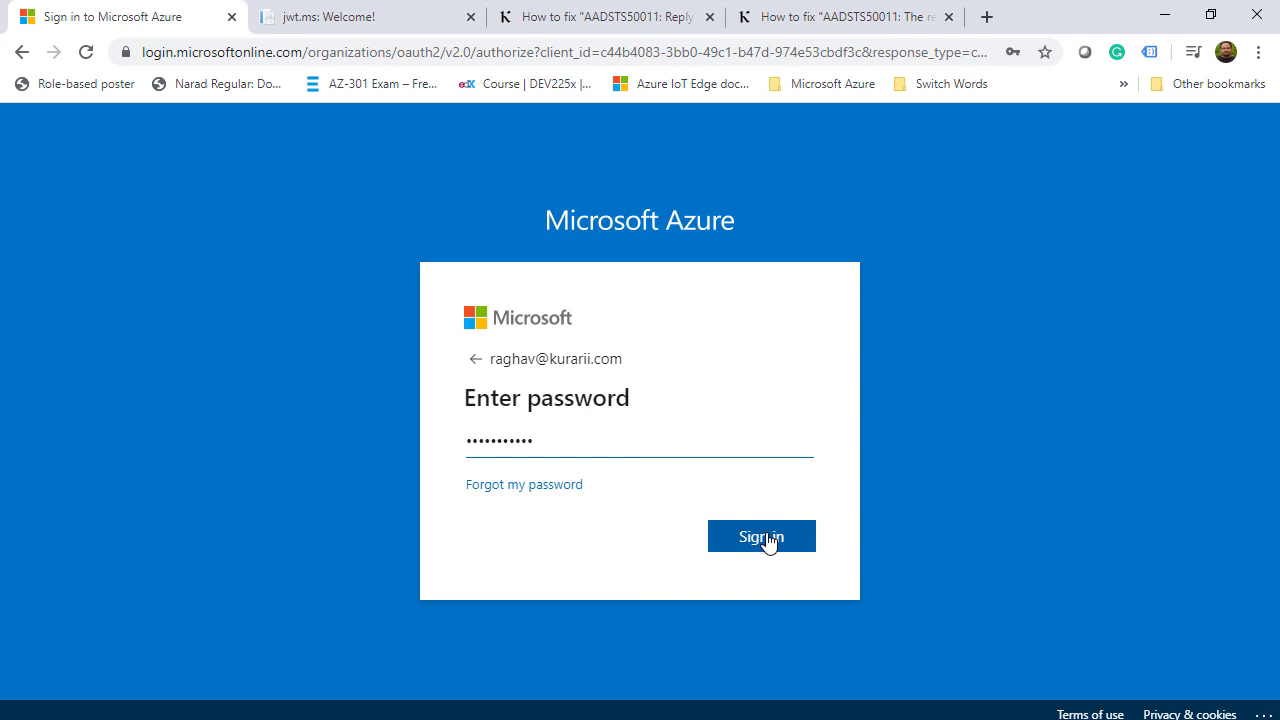
click(767, 540)
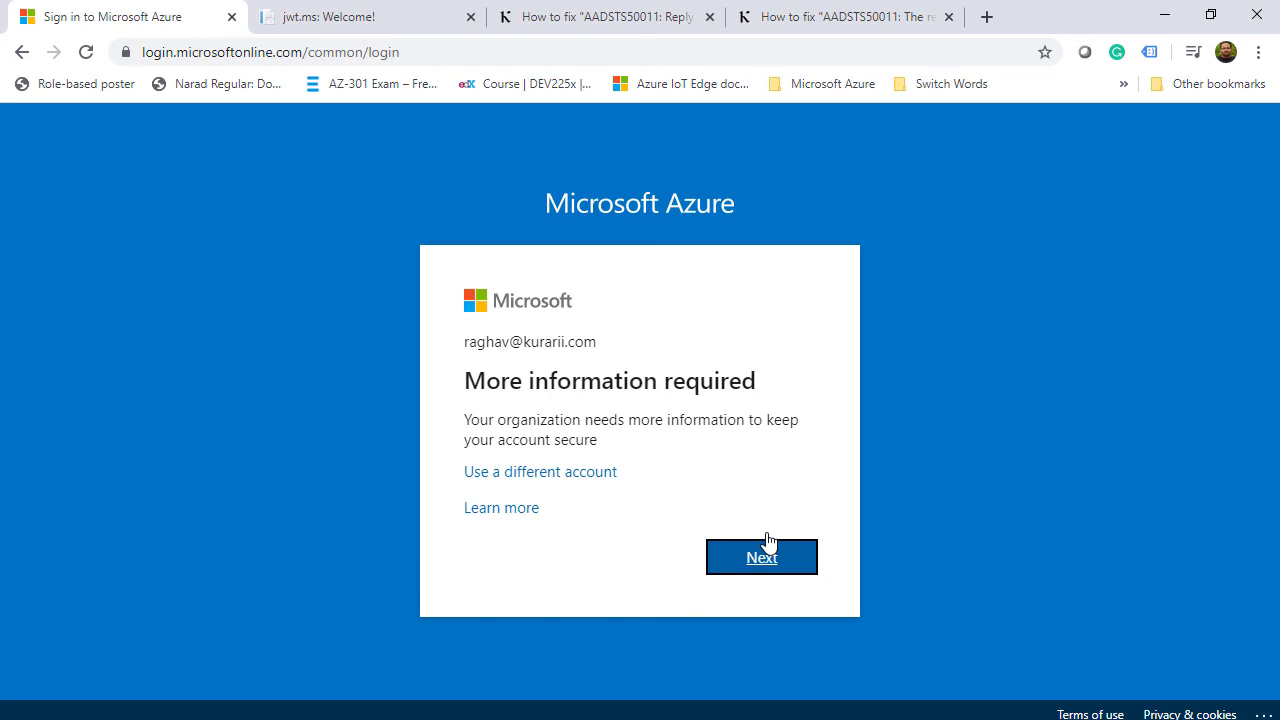
Register a United States (+1) authentication phone for the second user and request a text code
click(766, 550)
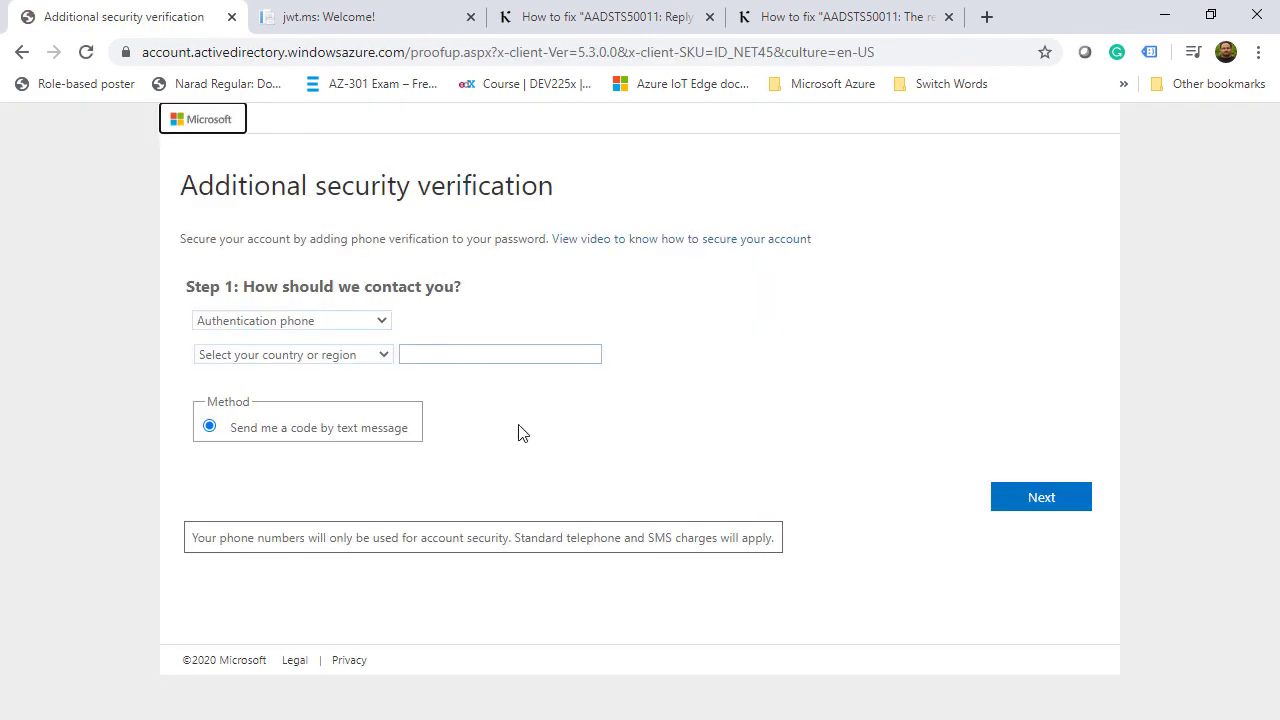
click(382, 322)
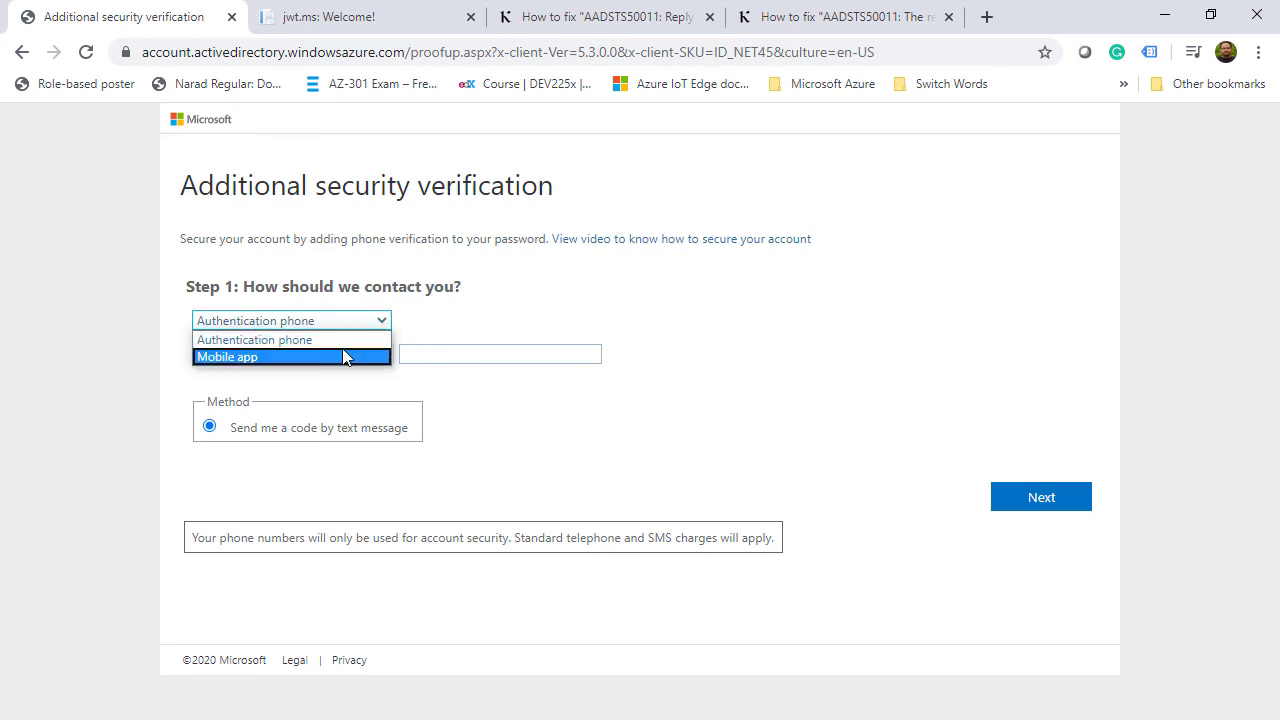
click(347, 340)
click(370, 353)
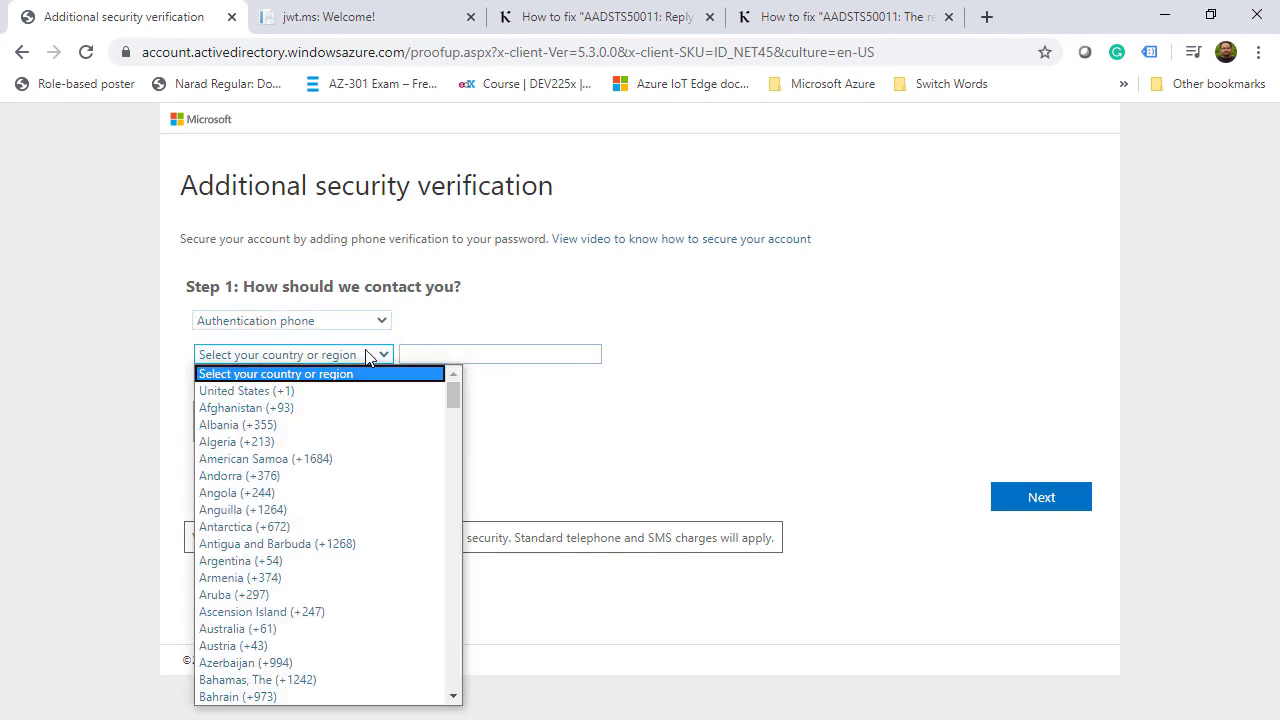
click(346, 392)
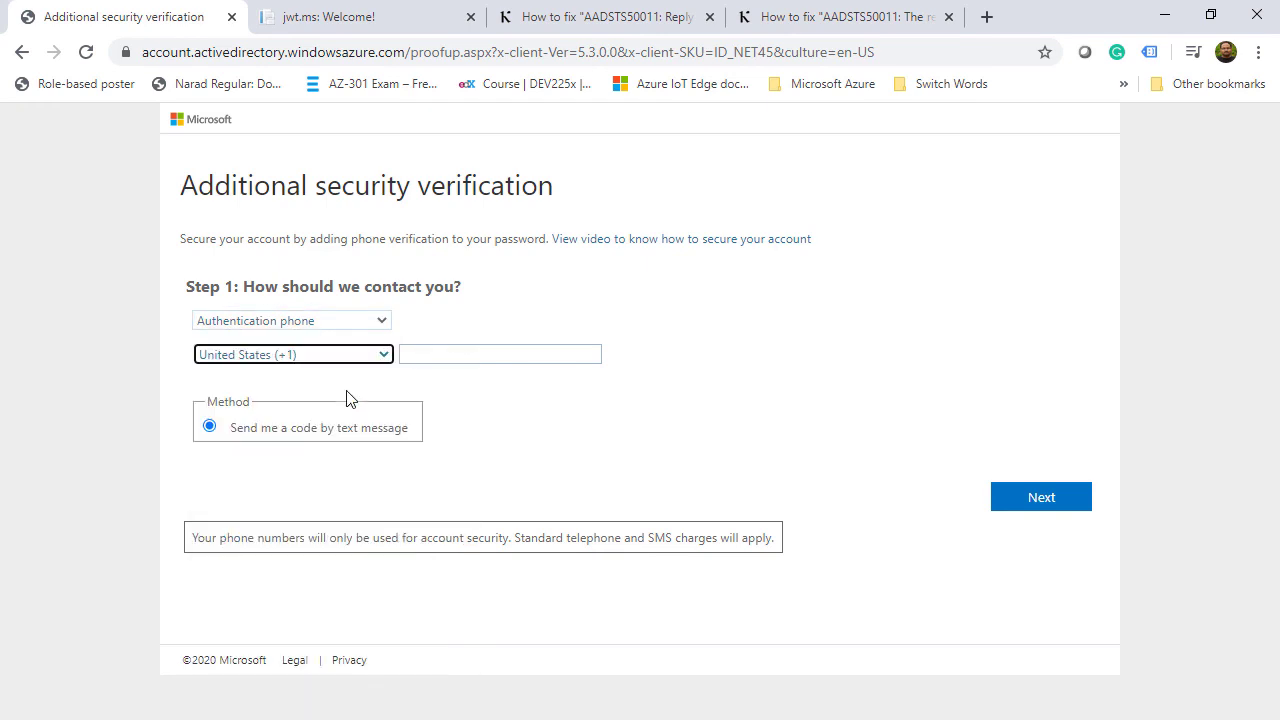
click(447, 358)
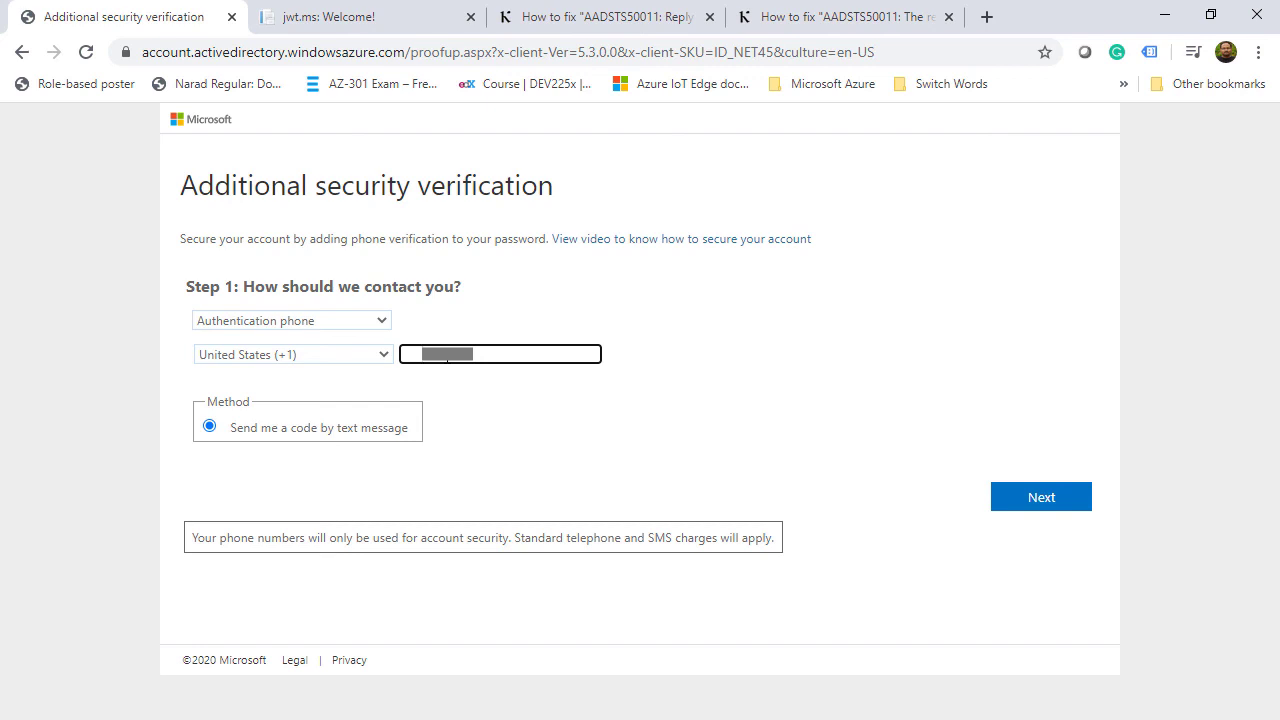
click(1035, 496)
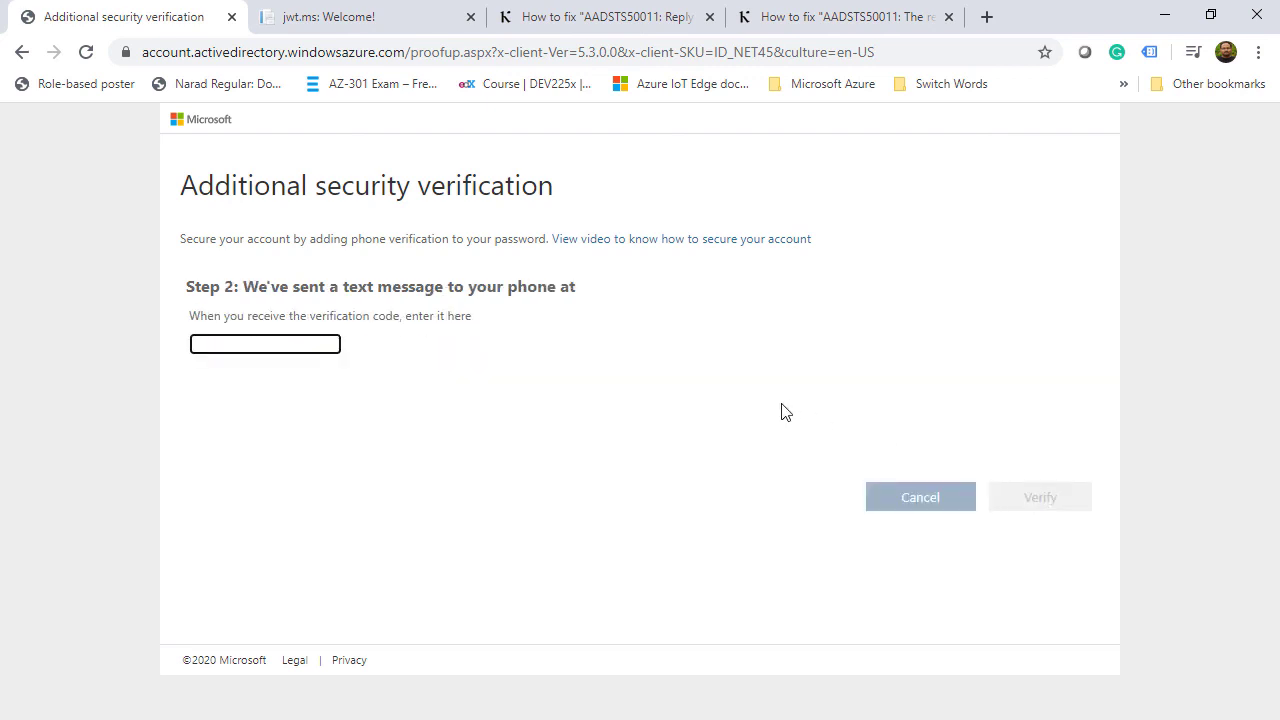
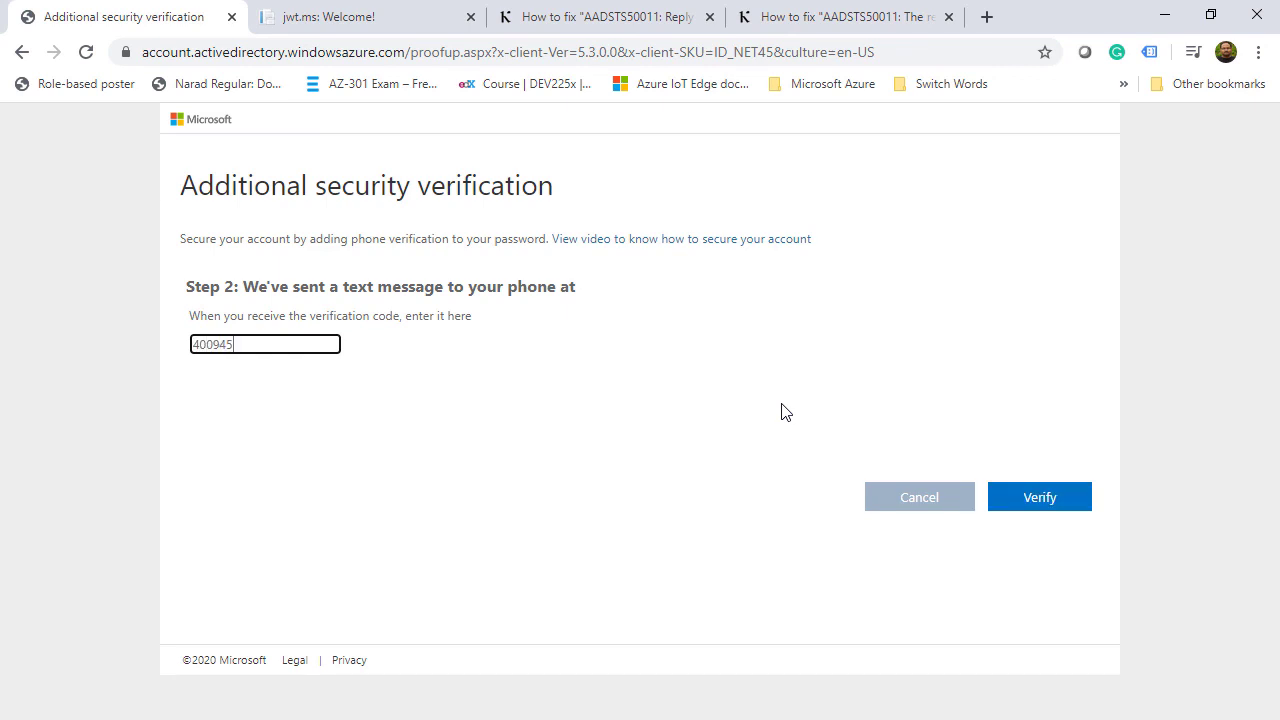
Verify the second user's texted code, copy the generated app password, and finish registration
click(1045, 498)
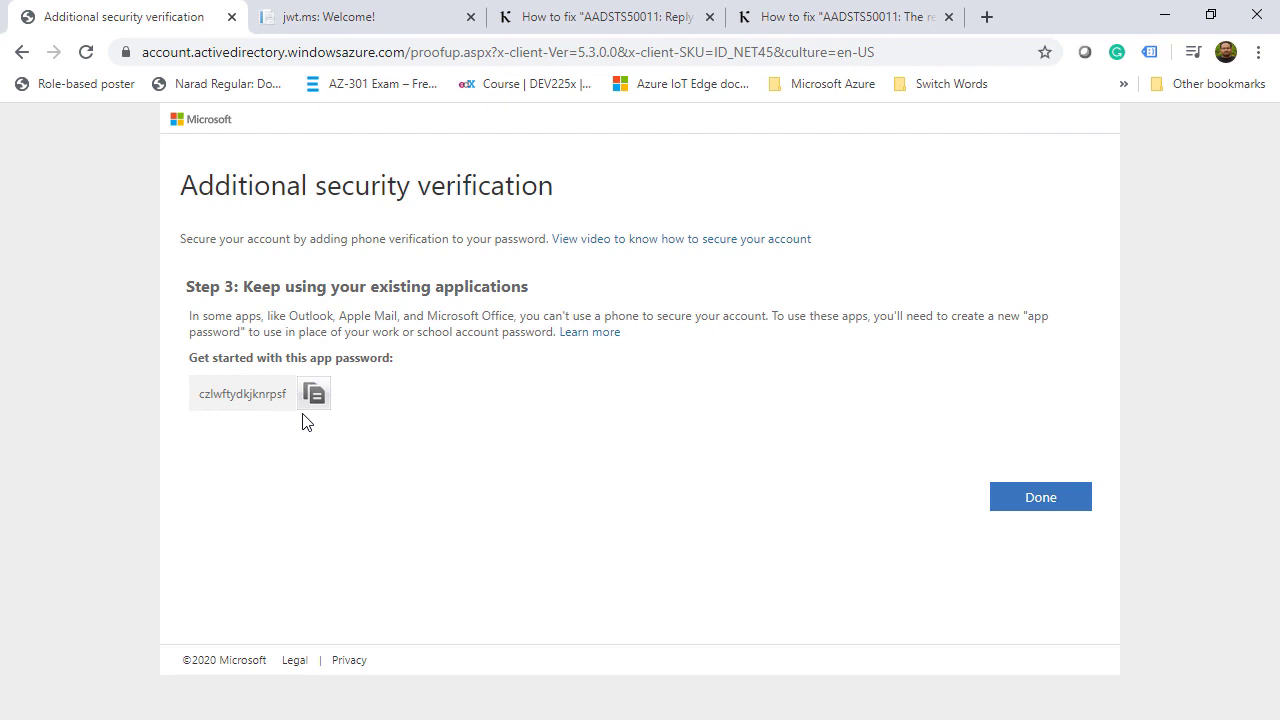
click(322, 401)
click(1040, 497)
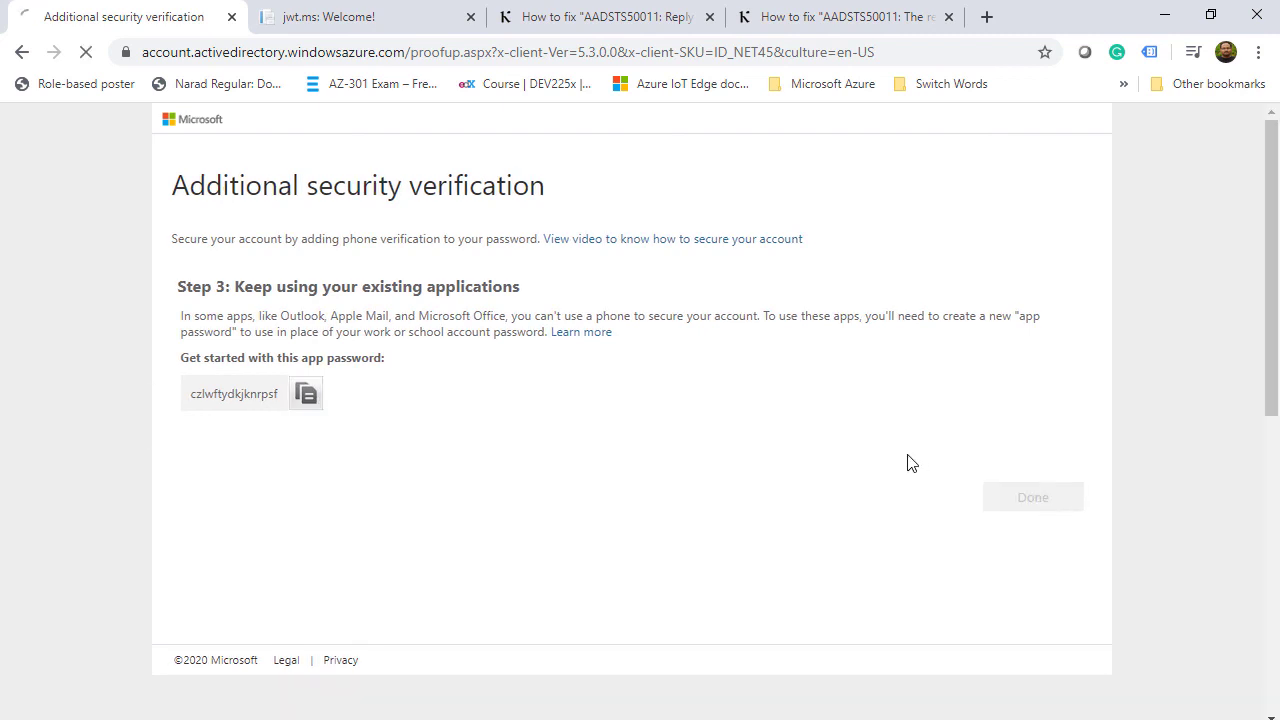